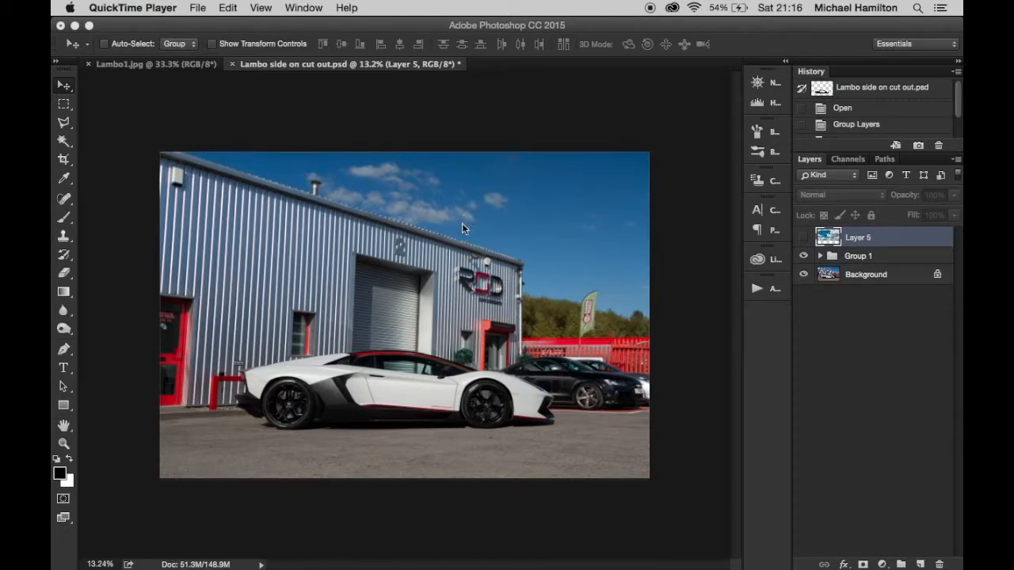
Make the cloud image on Layer 5 visible and move it up to cover the sky along the photo's upper edge
click(519, 214)
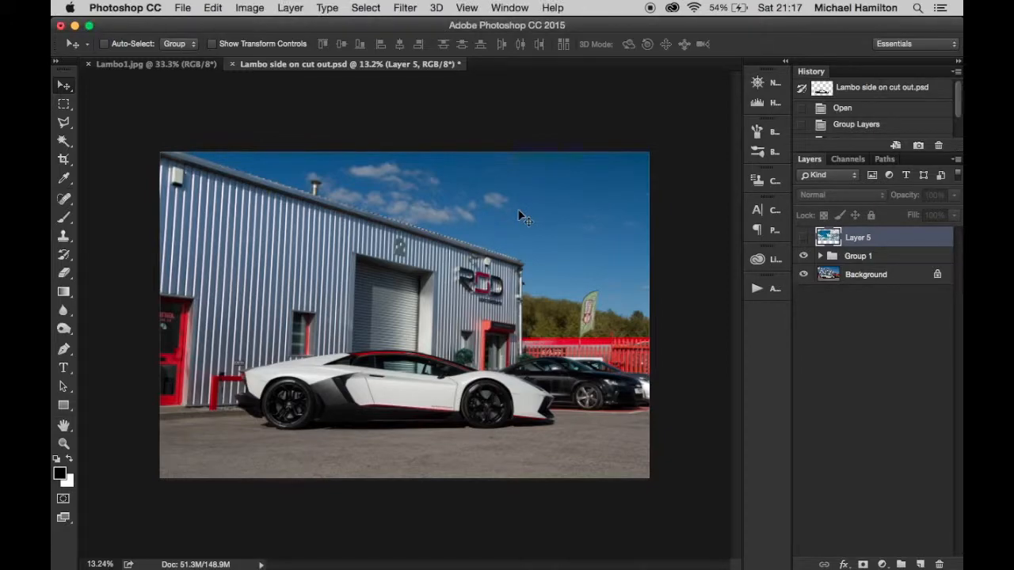
click(803, 238)
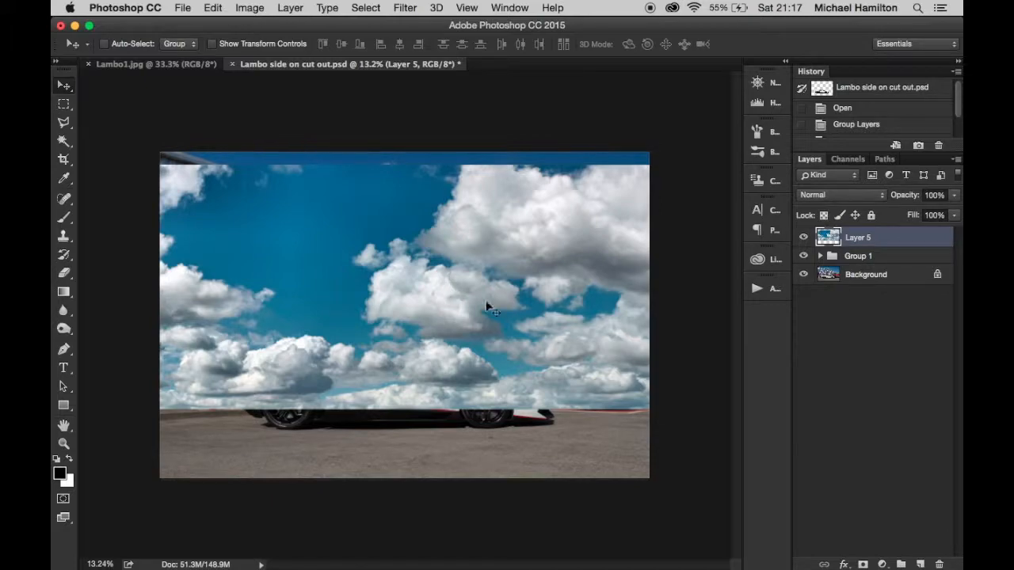
drag(457, 296, 467, 268)
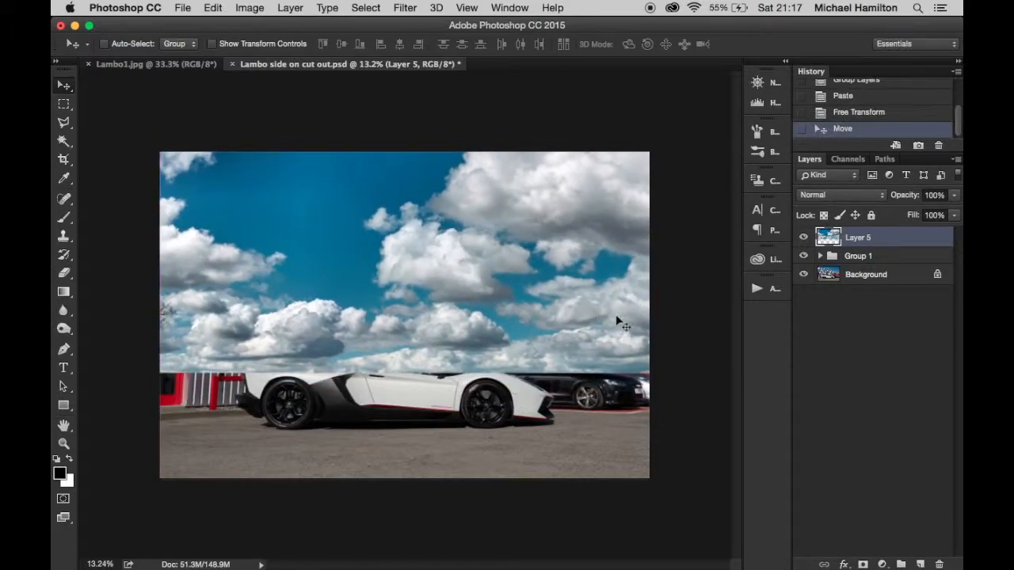
Try erasing Layer 5's clouds over the building with a 700 px Eraser, and revert to the state before erasing
click(64, 273)
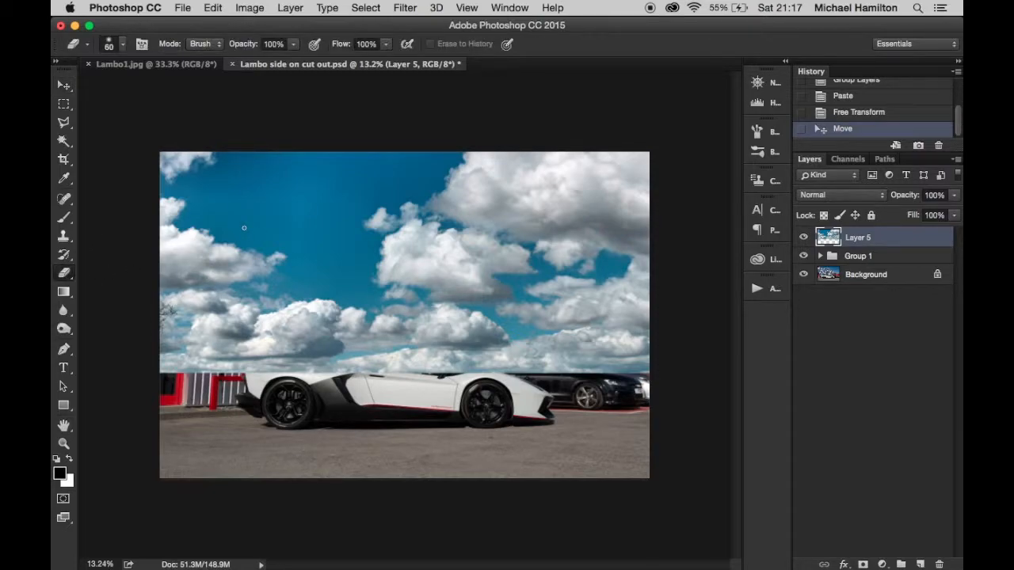
key(bracketright)
key(bracketright)
key(bracketright)
key(bracketright)
key(bracketright)
key(bracketright)
key(bracketright)
key(bracketright)
key(bracketright)
key(bracketright)
key(bracketright)
key(bracketright)
key(bracketright)
key(bracketright)
key(bracketright)
key(bracketright)
key(bracketright)
key(bracketright)
key(bracketright)
key(bracketright)
mouse_move(147, 204)
mouse_down()
mouse_move(260, 233)
mouse_move(324, 271)
mouse_up()
mouse_move(423, 298)
mouse_down()
mouse_move(482, 327)
mouse_move(407, 294)
mouse_move(179, 272)
mouse_move(456, 371)
mouse_move(132, 272)
mouse_move(237, 317)
mouse_move(469, 374)
mouse_move(317, 290)
mouse_move(238, 341)
mouse_move(467, 357)
mouse_move(190, 353)
mouse_move(471, 329)
mouse_up()
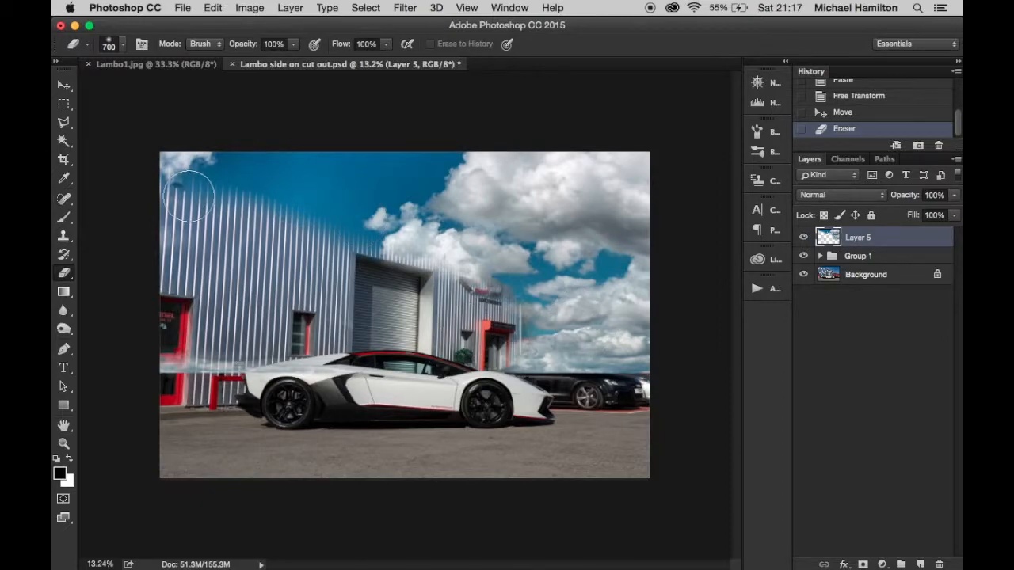
drag(164, 163, 231, 219)
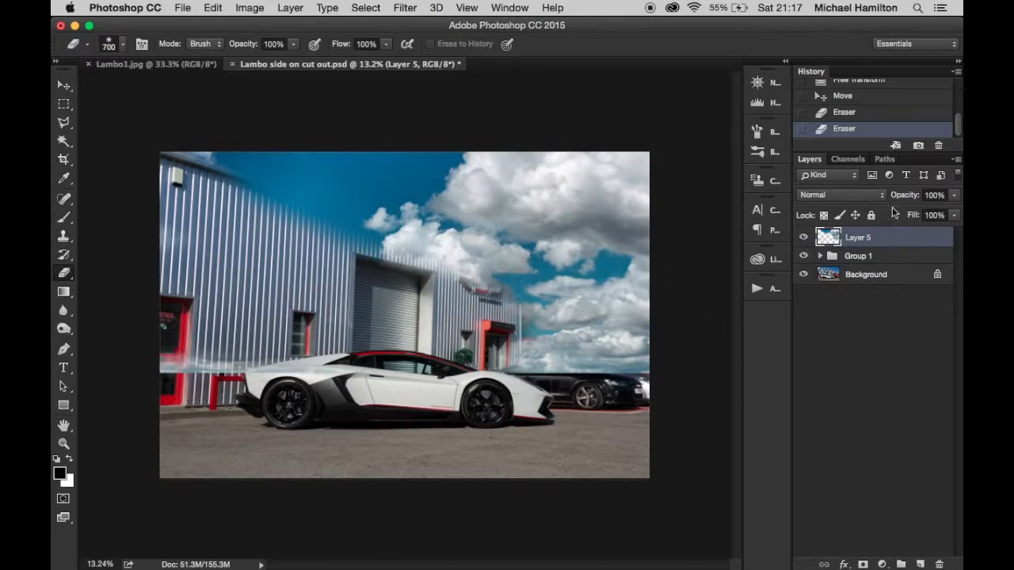
click(869, 96)
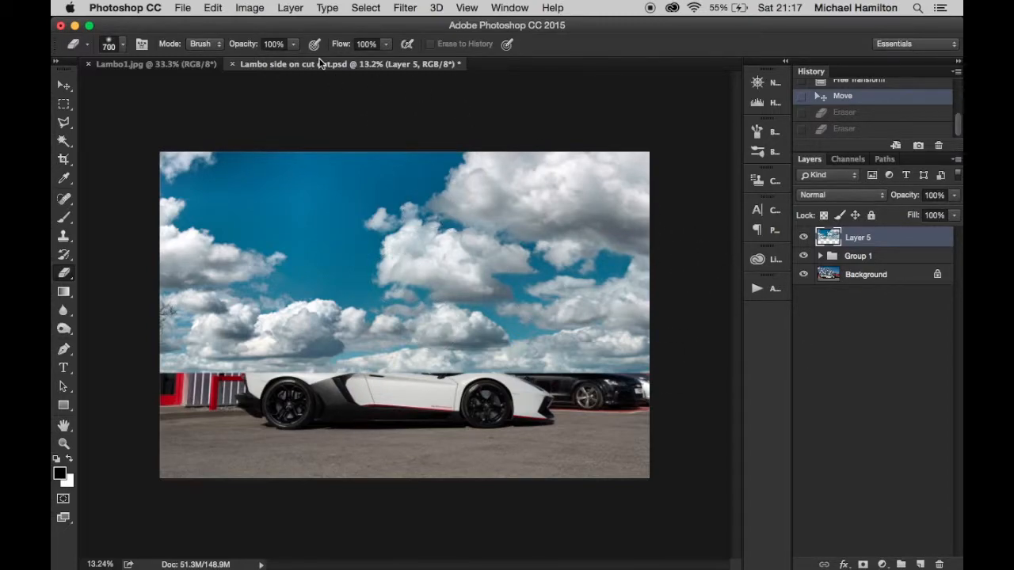
Add a Hide All layer mask to Layer 5
click(290, 8)
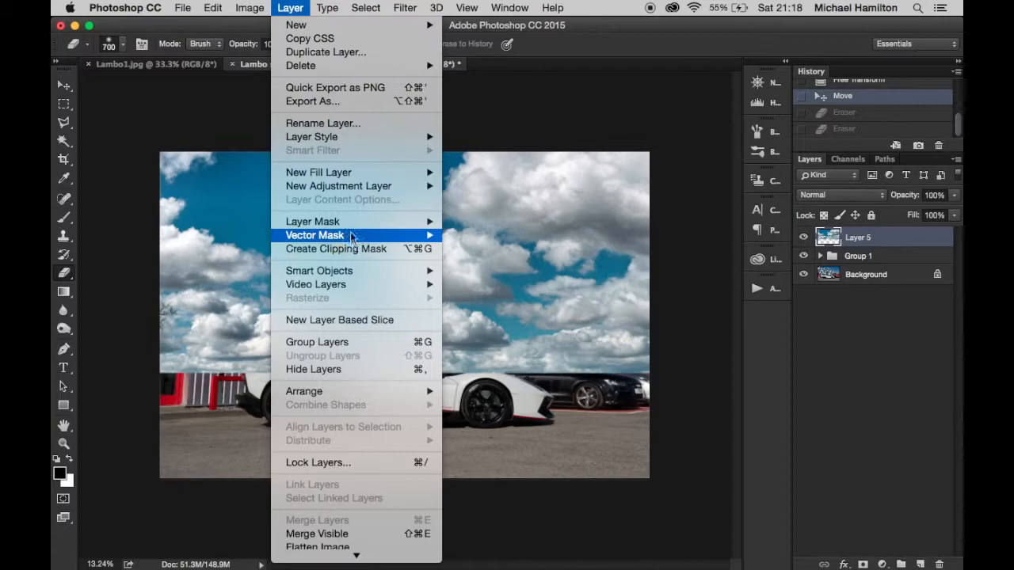
mouse_move(351, 230)
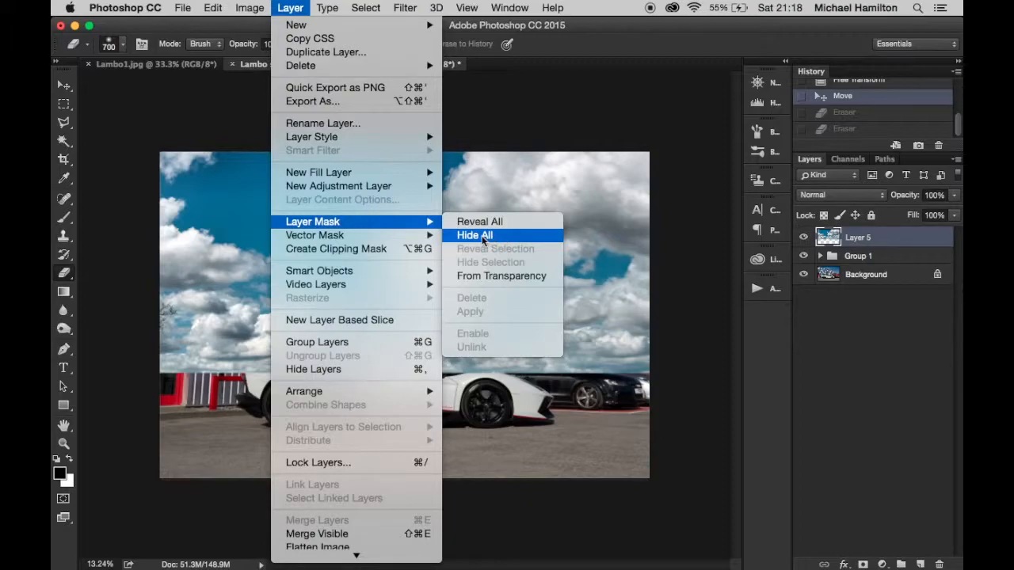
click(483, 240)
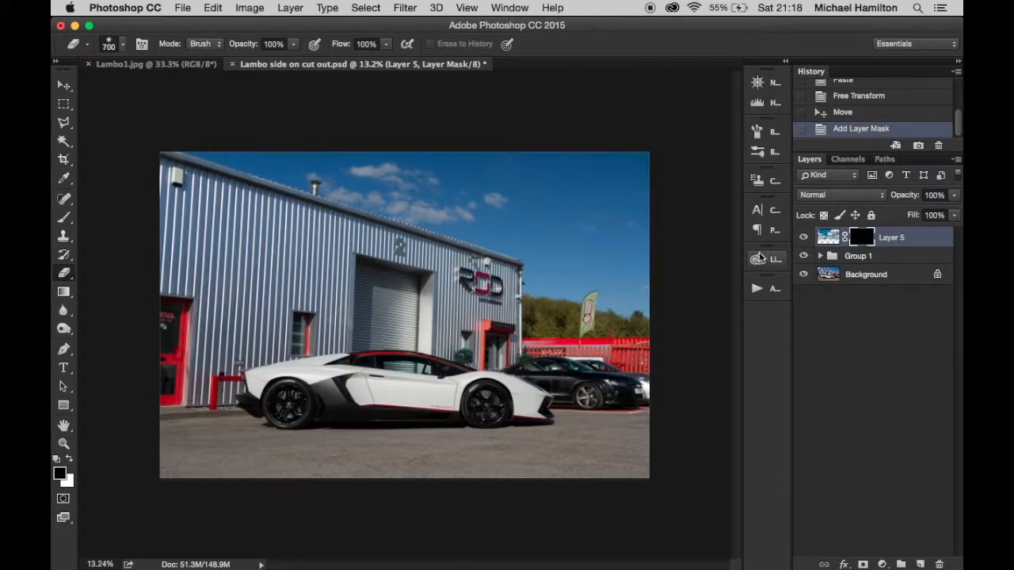
Paint white on Layer 5's mask with a 700 px brush to reveal the clouds across the sky and over the roof edge
key(b)
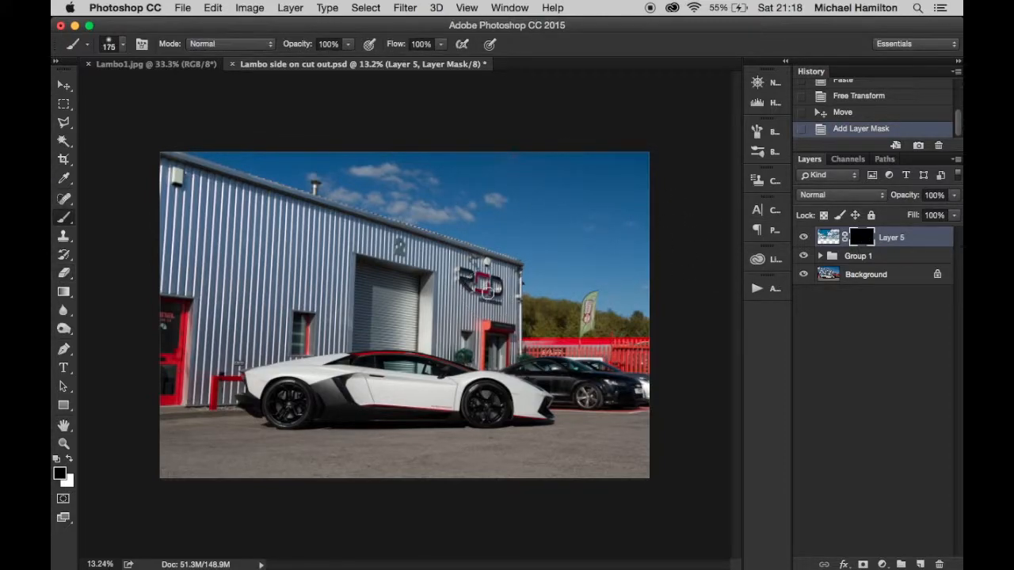
key(bracketright)
key(bracketright)
key(bracketright)
key(bracketright)
key(bracketright)
key(bracketright)
key(bracketright)
key(x)
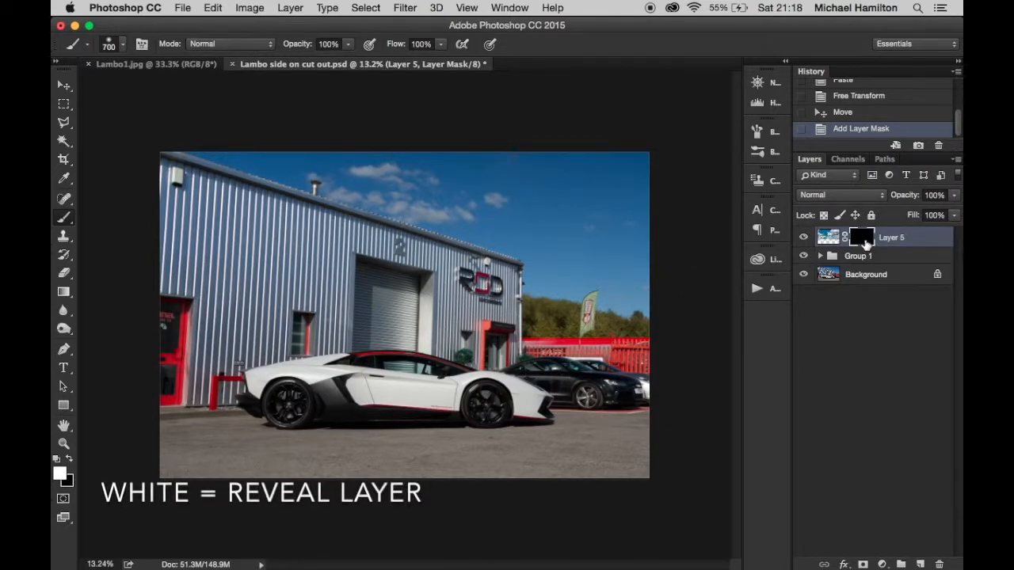
mouse_move(493, 159)
mouse_down()
mouse_move(688, 179)
mouse_move(517, 151)
mouse_move(553, 196)
mouse_move(677, 231)
mouse_move(561, 189)
mouse_move(460, 171)
mouse_up()
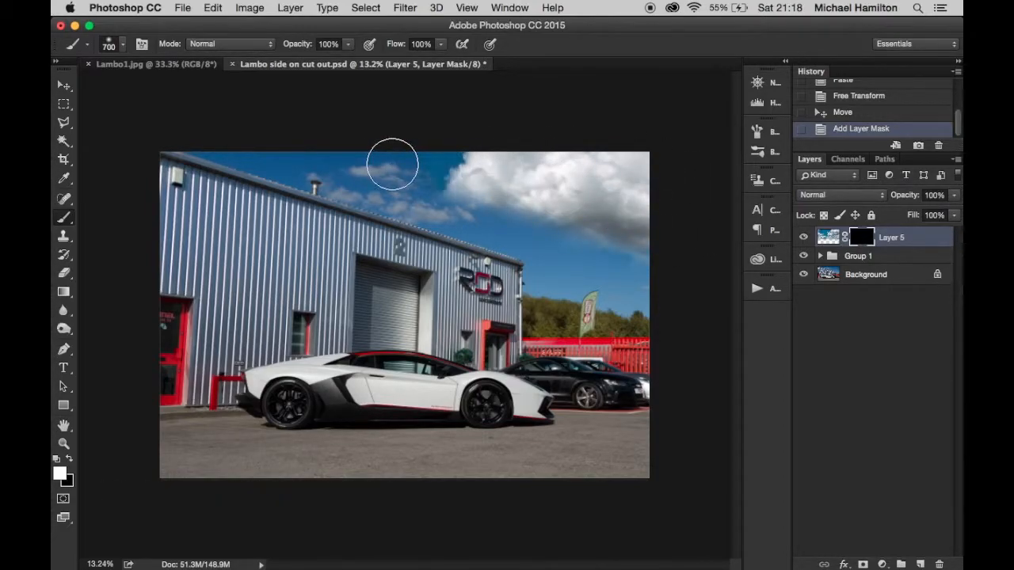
mouse_move(280, 142)
mouse_down()
mouse_move(470, 199)
mouse_move(525, 226)
mouse_move(573, 276)
mouse_move(649, 283)
mouse_up()
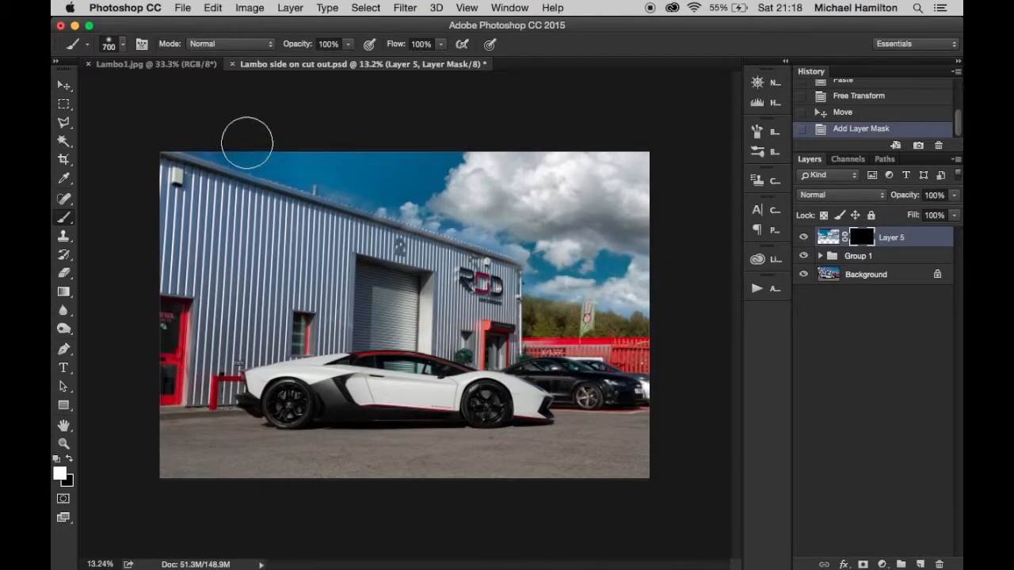
mouse_move(369, 164)
mouse_down()
mouse_move(484, 170)
mouse_move(394, 160)
mouse_up()
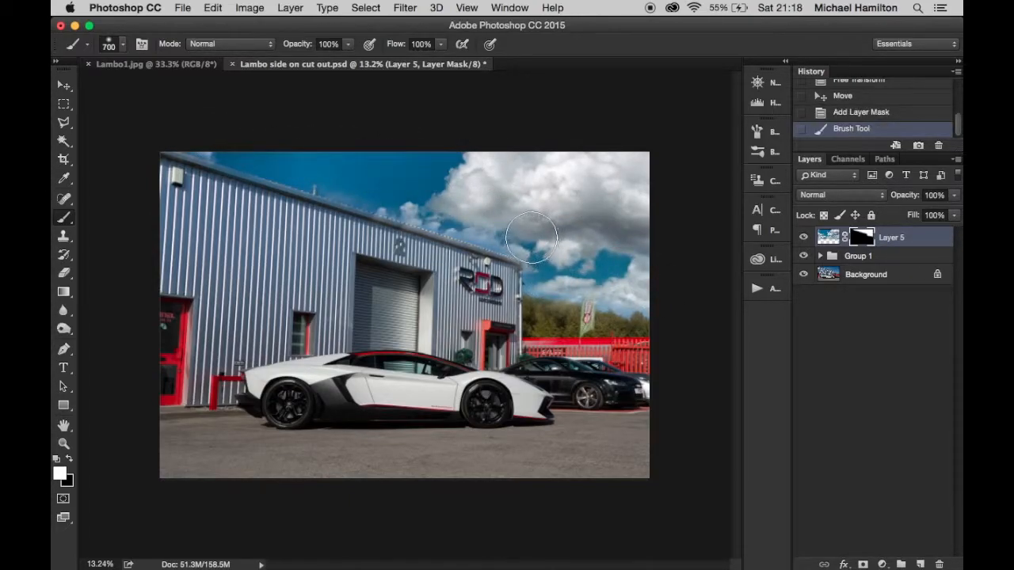
drag(502, 230, 188, 131)
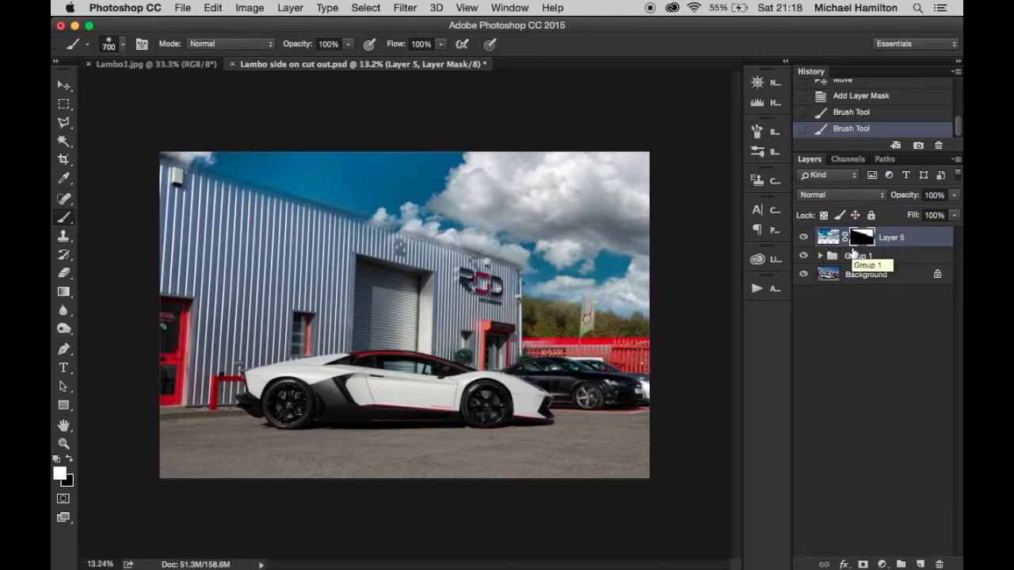
Disable and re-enable Layer 5's mask twice to compare the masked and unmasked clouds
shift+click(863, 240)
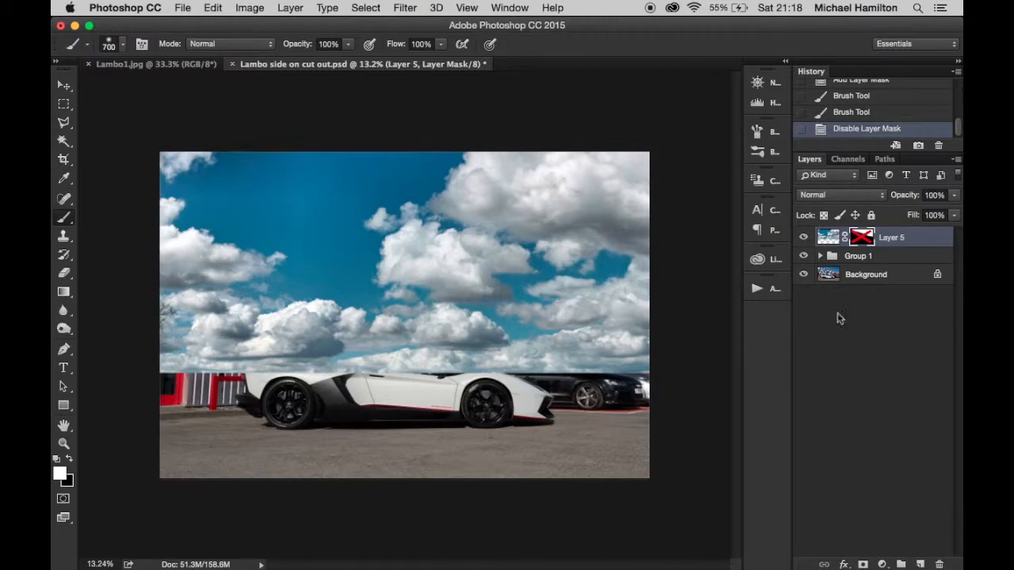
shift+click(862, 240)
shift+click(863, 240)
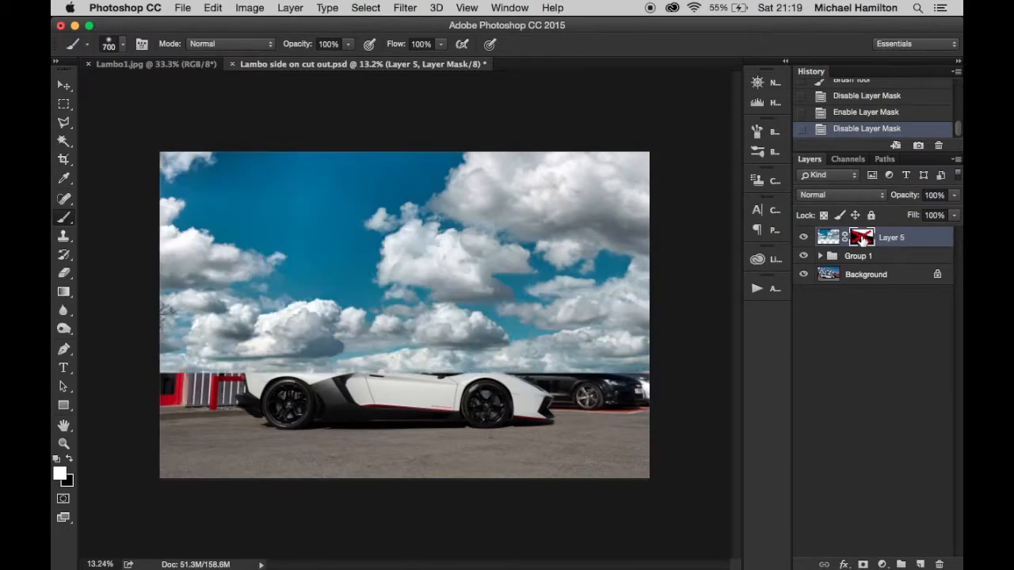
shift+click(863, 239)
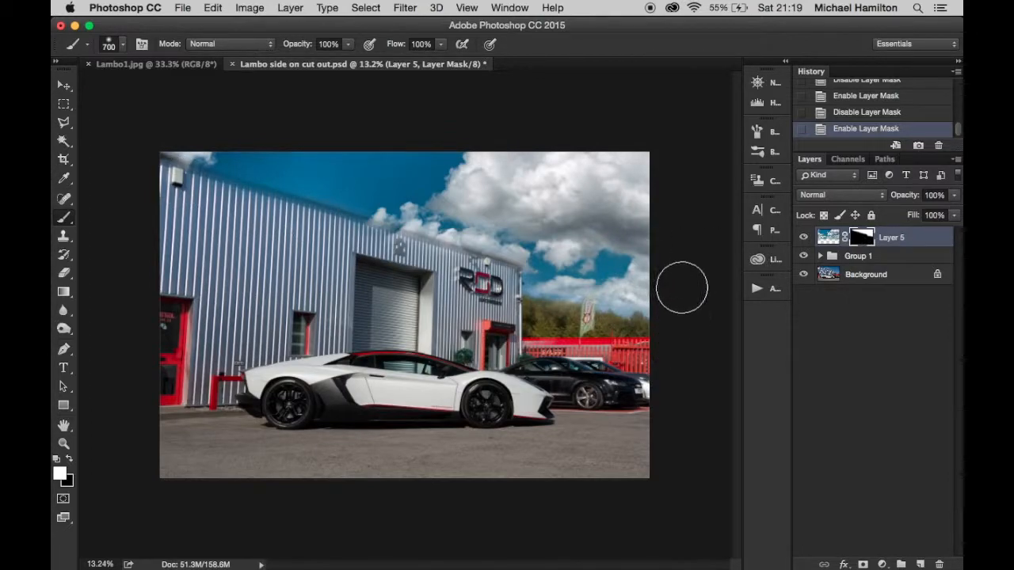
Paint white on the mask over the trees behind the red fence, and delete Layer 5's layer mask
mouse_move(530, 316)
mouse_down()
mouse_move(666, 314)
mouse_move(524, 317)
mouse_move(546, 318)
mouse_up()
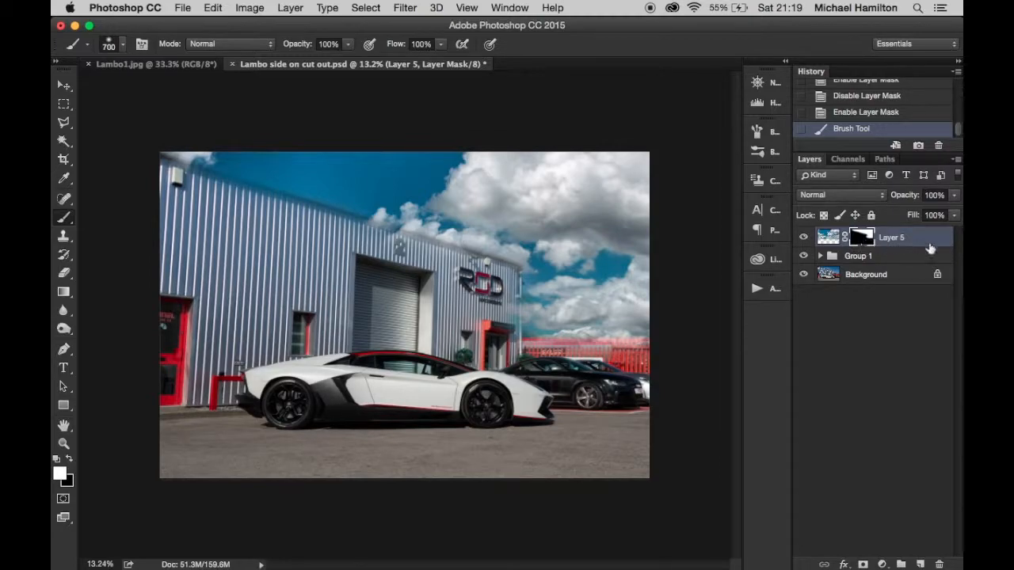
right_click(870, 237)
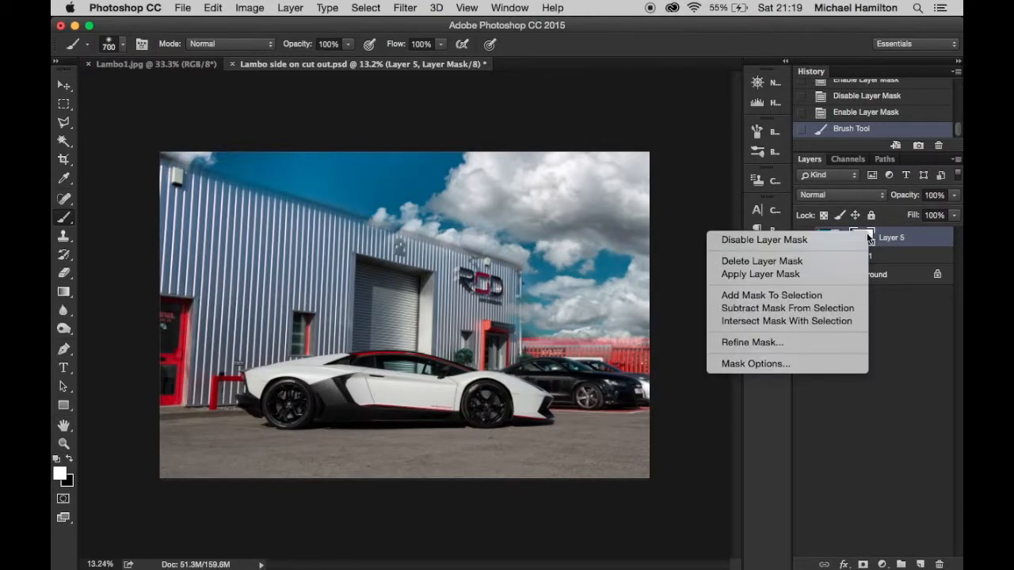
click(820, 260)
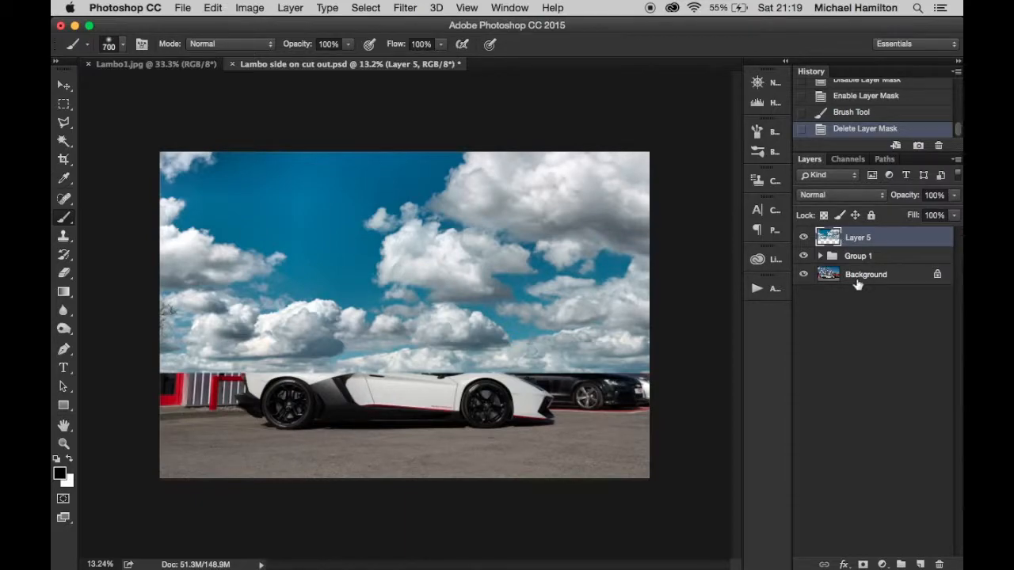
Try a white reveal-all mask on Layer 5, undo it, and add a black hide-all mask instead
click(863, 565)
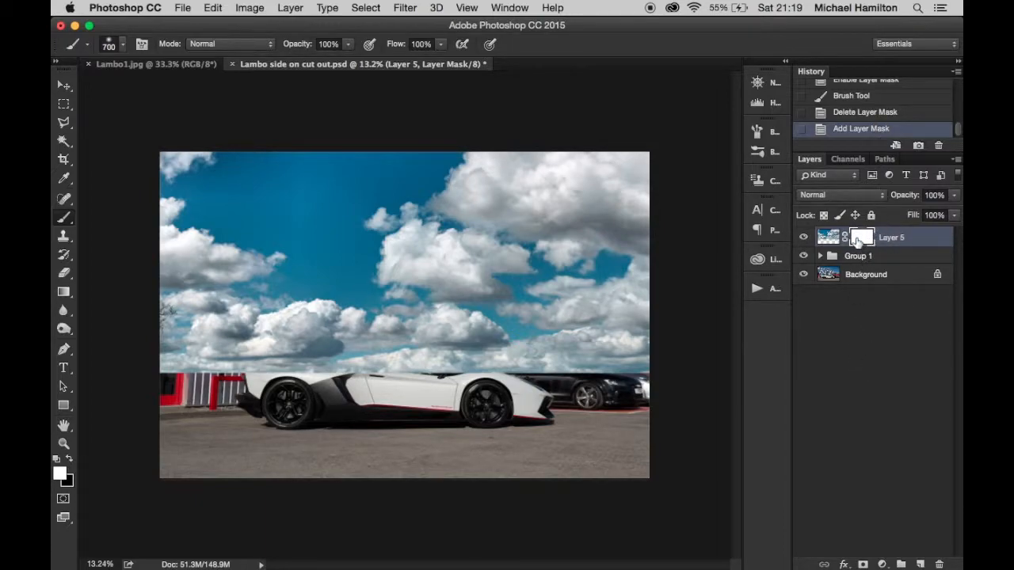
click(865, 112)
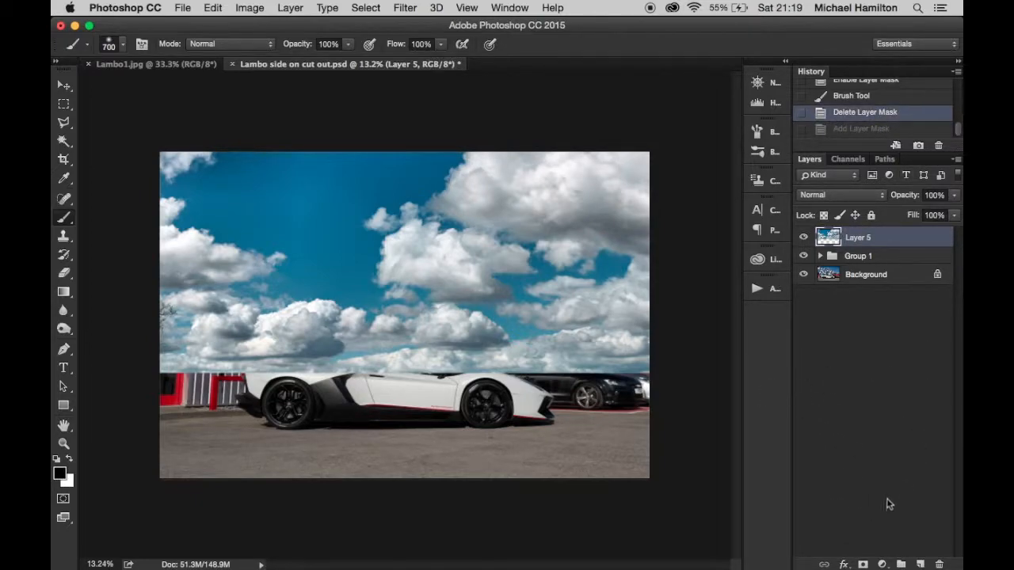
alt+click(862, 564)
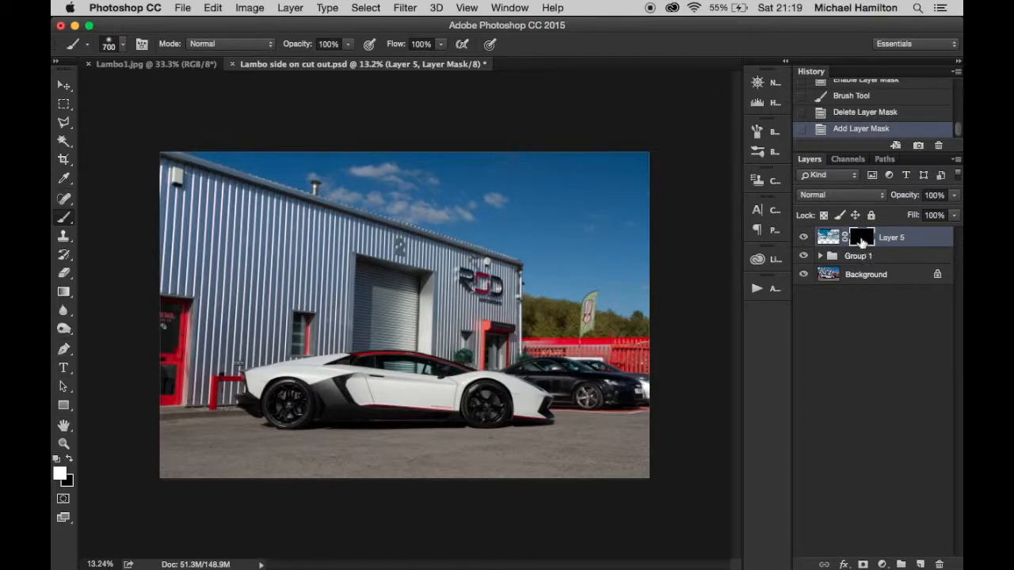
Try revealing the clouds in the sky with white brush strokes on the new mask, and undo the painting
mouse_move(636, 210)
mouse_down()
mouse_move(515, 212)
mouse_move(627, 237)
mouse_move(457, 156)
mouse_move(636, 224)
mouse_move(346, 150)
mouse_move(335, 159)
mouse_move(654, 273)
mouse_move(524, 236)
mouse_move(624, 285)
mouse_up()
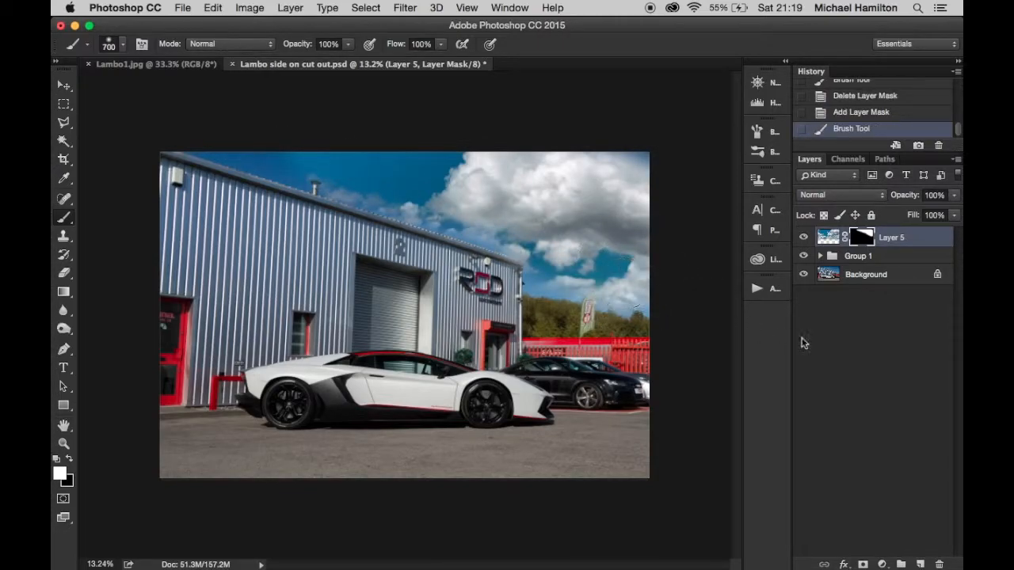
key(super+z)
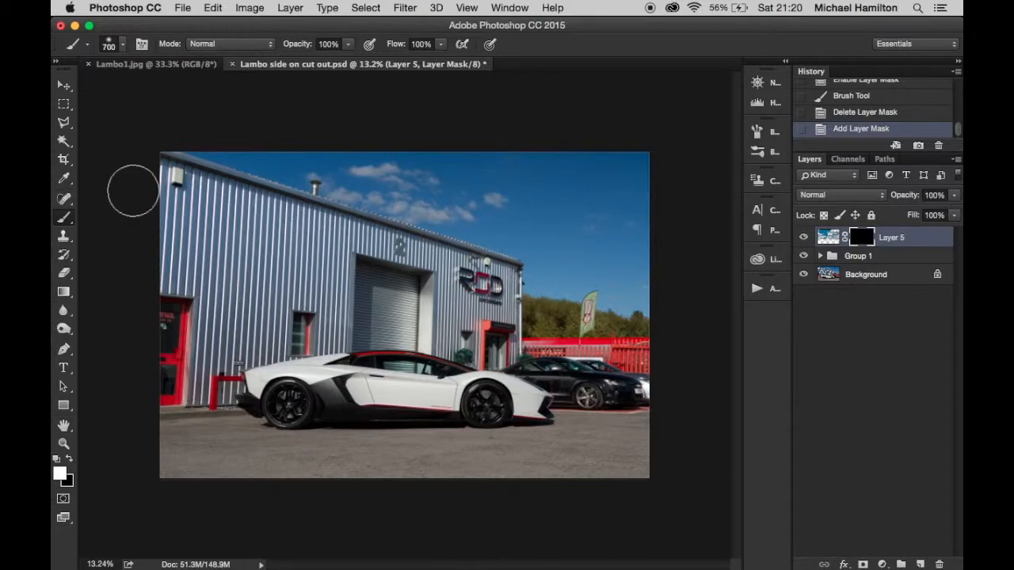
Fill a rectangular selection of the sky above the flag with white on Layer 5's mask, and deselect it
click(64, 105)
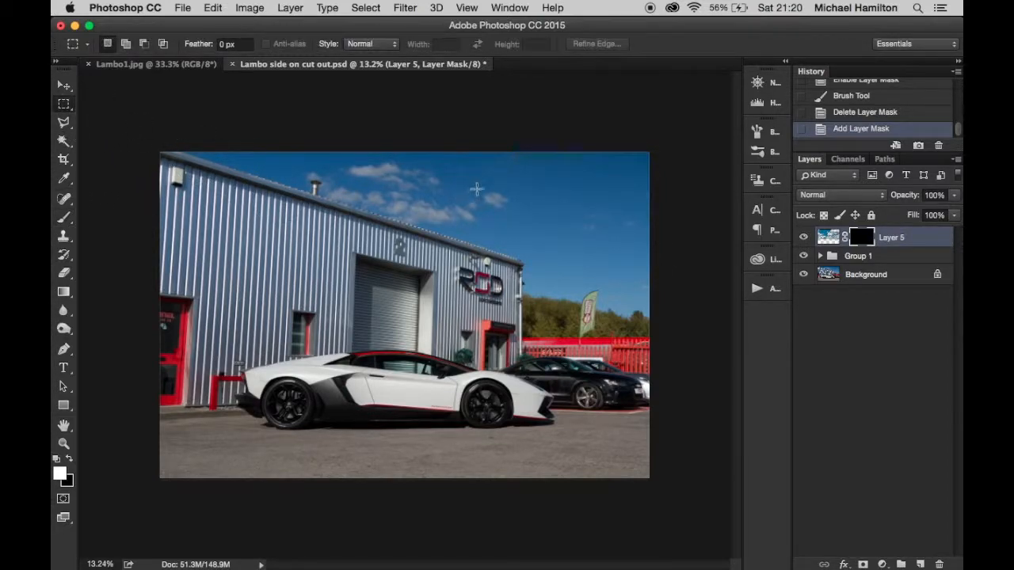
drag(549, 216, 651, 295)
key(shift+BackSpace)
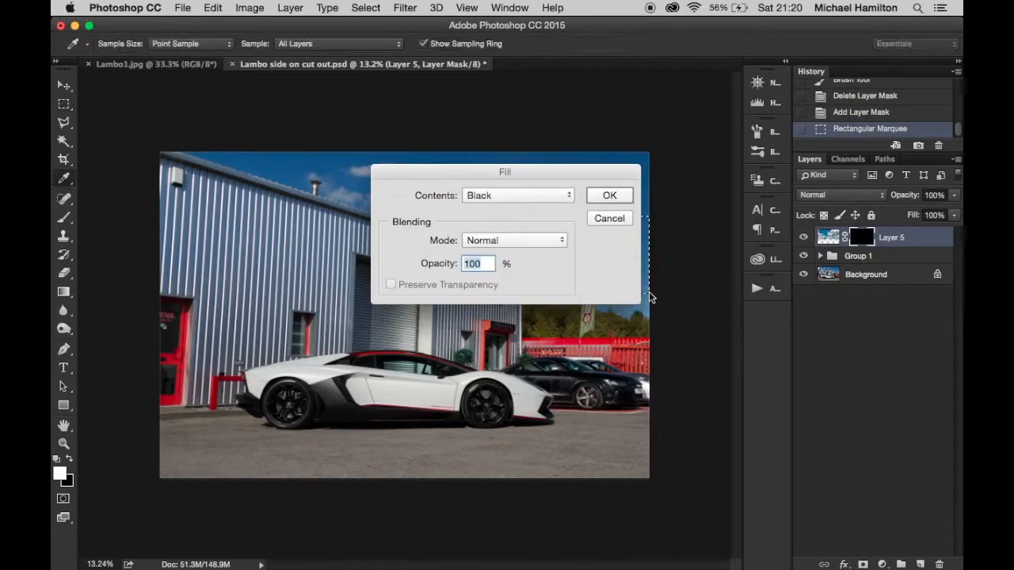
click(555, 201)
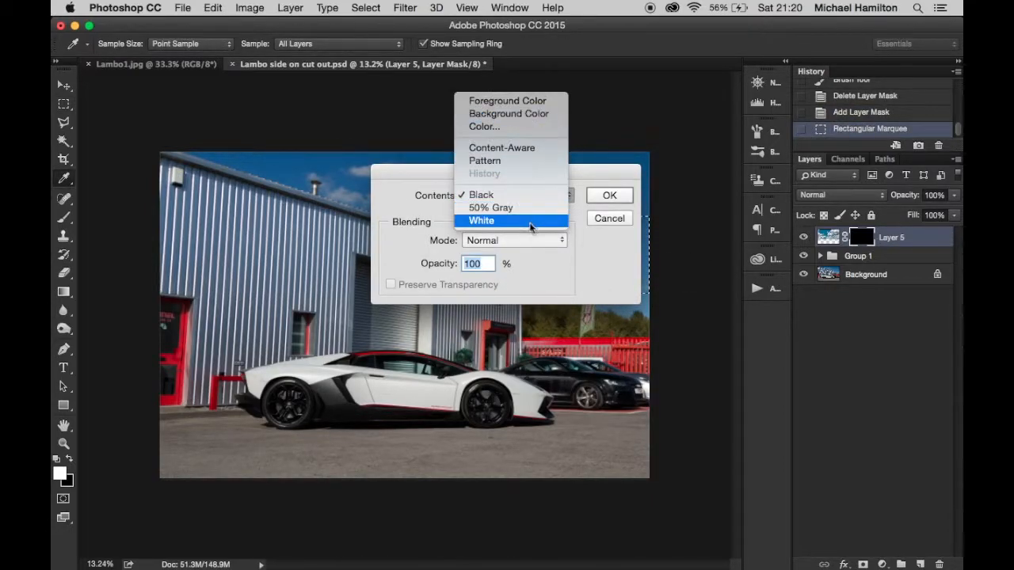
click(546, 220)
click(604, 202)
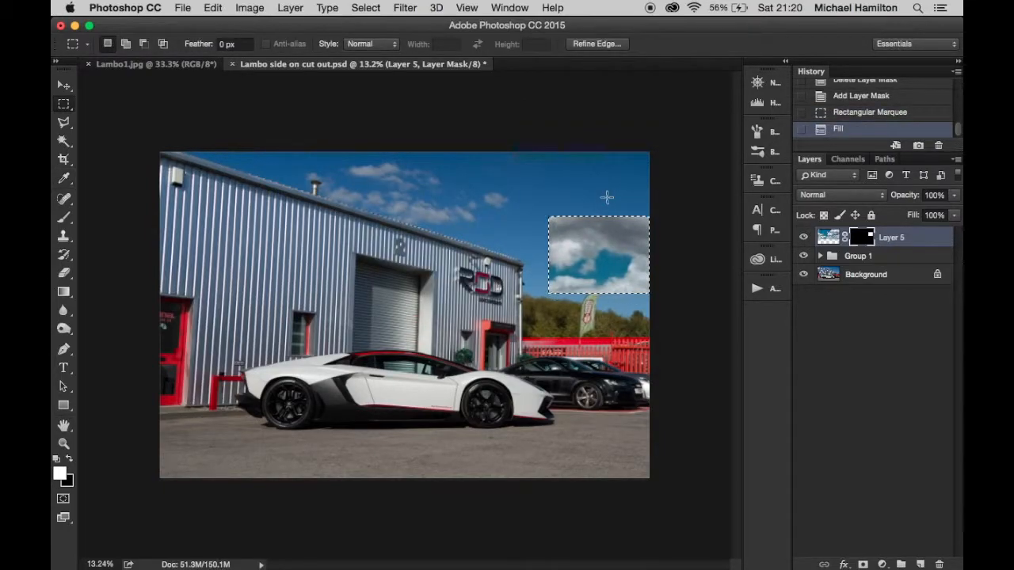
key(super+d)
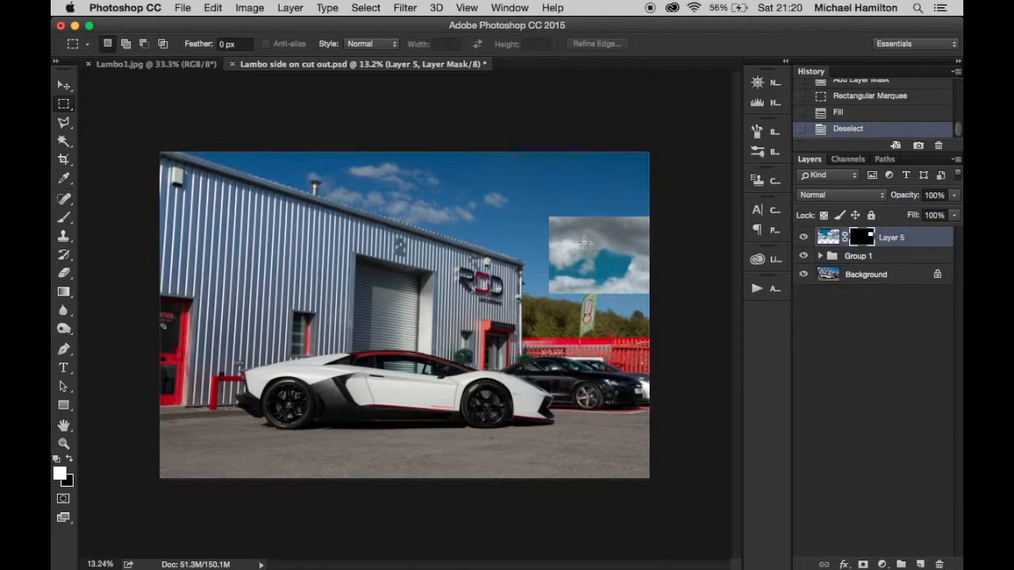
Revert the image to the state before the rectangular selection and white fill, right after the mask was added
click(846, 113)
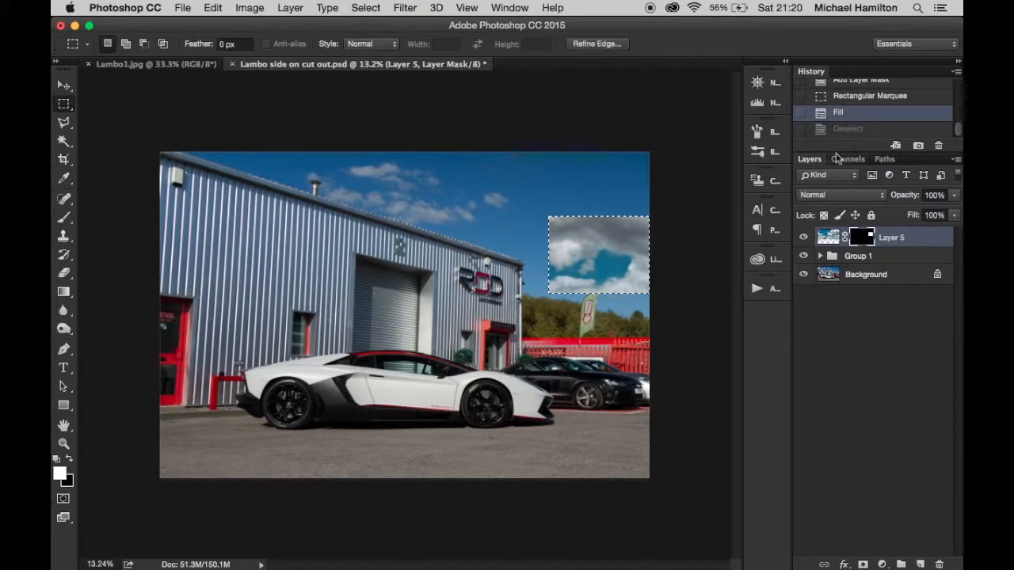
click(868, 96)
click(866, 83)
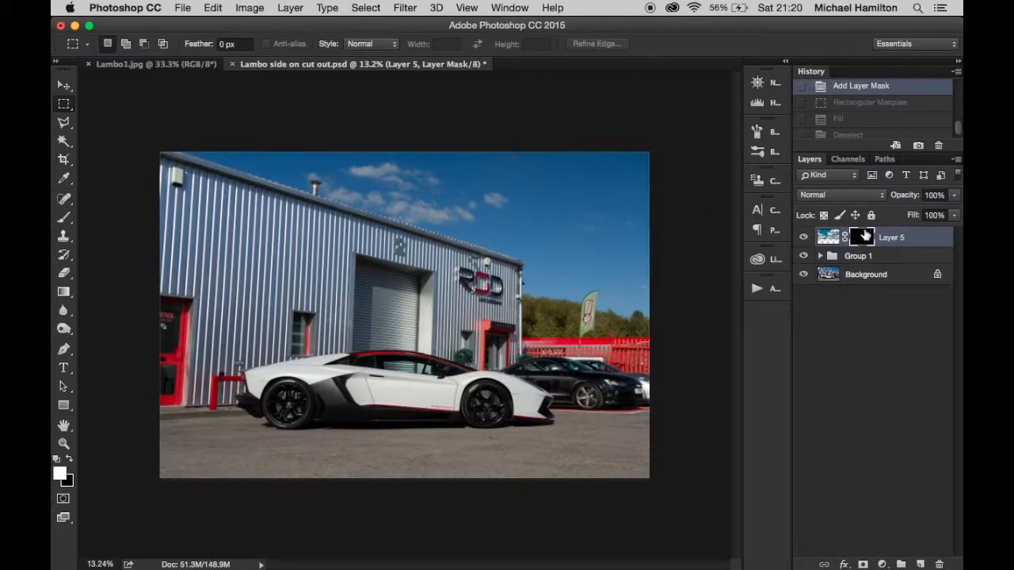
Draw a white-to-transparent linear gradient on Layer 5's mask from the sky down towards the building, and compare with the layer hidden
click(64, 292)
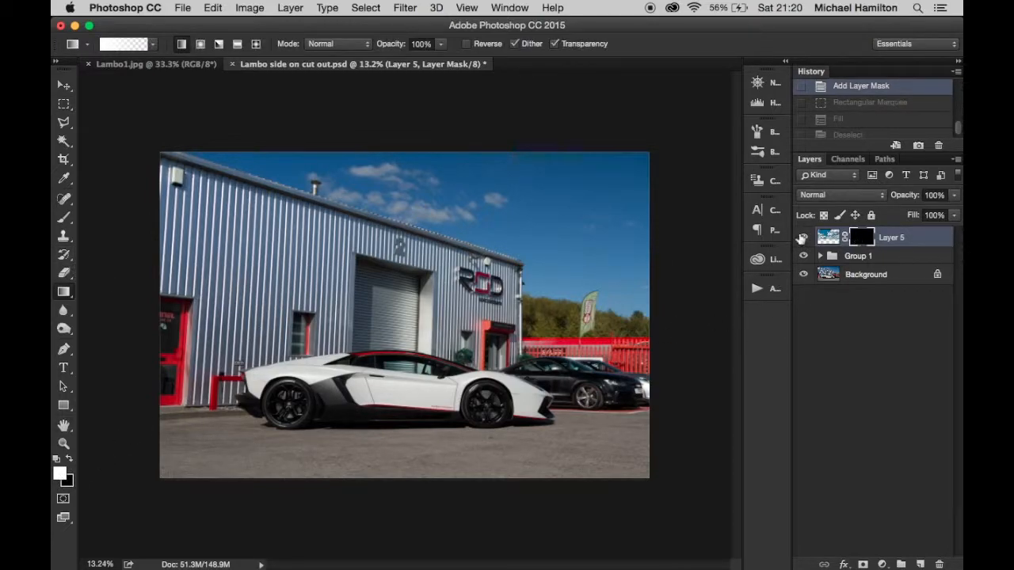
drag(563, 194, 504, 327)
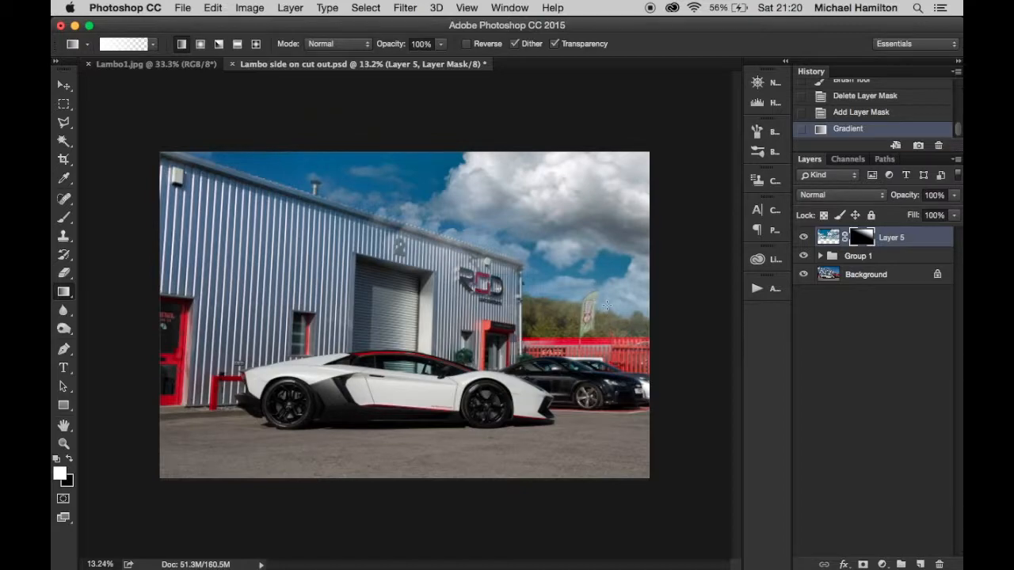
click(803, 238)
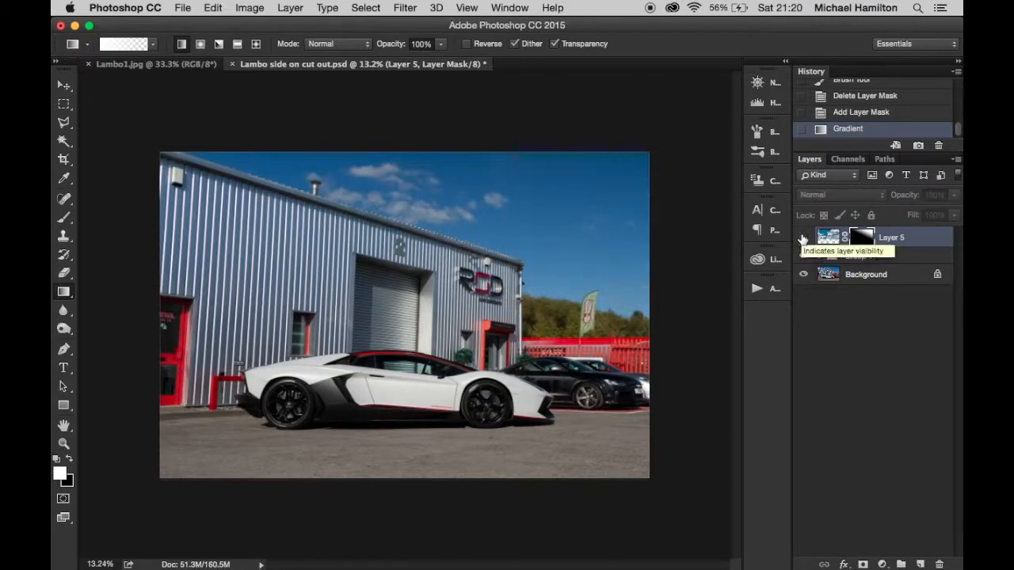
click(803, 238)
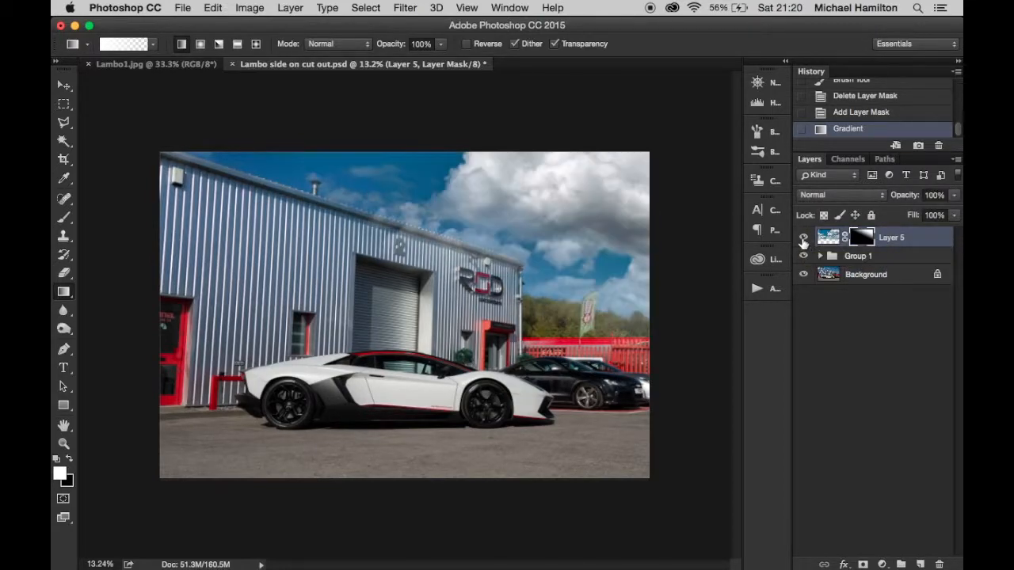
Display Layer 5's mask on its own and add a short white-to-transparent diagonal gradient across its middle
alt+click(862, 239)
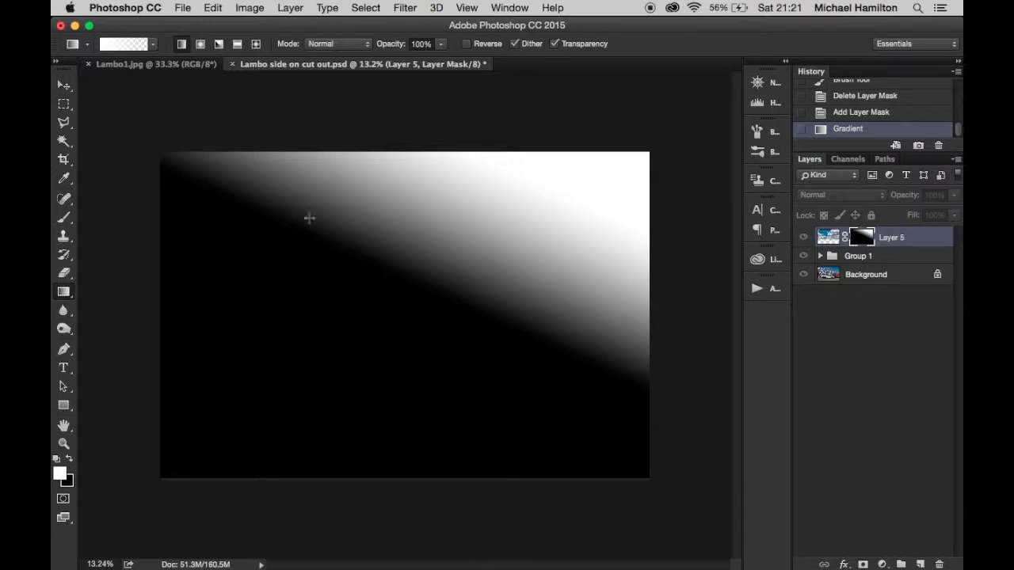
click(64, 217)
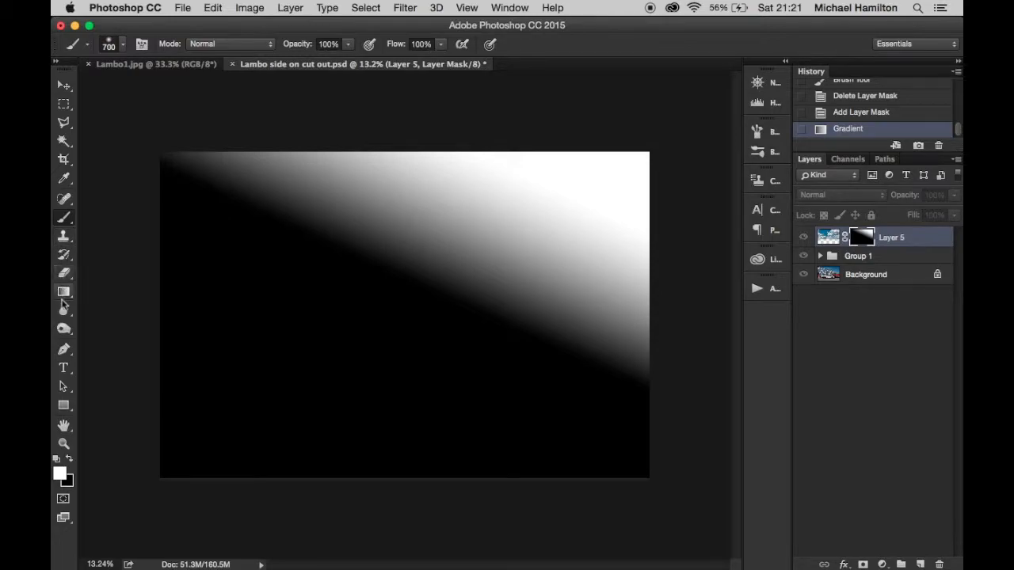
click(63, 292)
drag(423, 256, 403, 293)
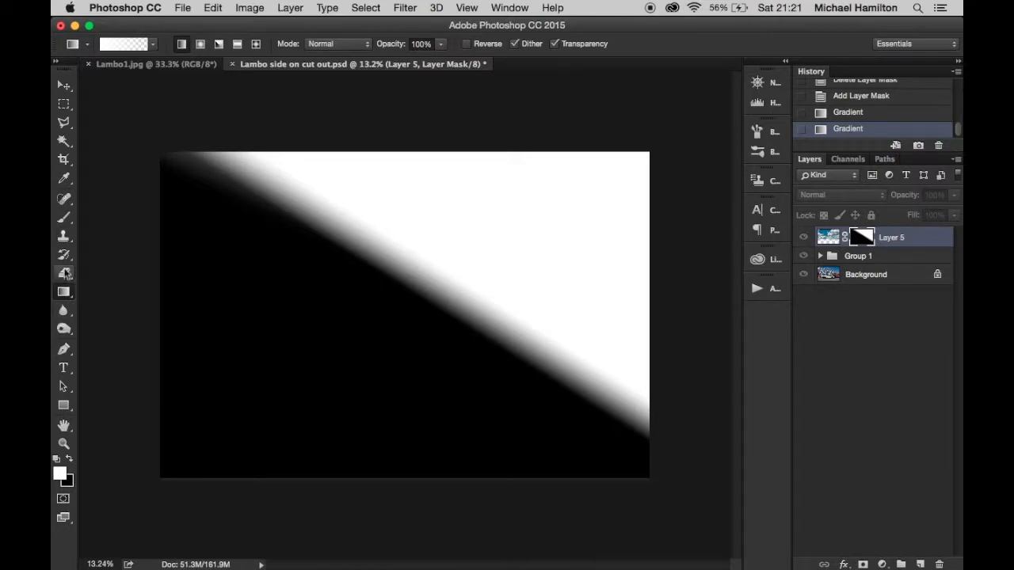
Paint a white spot in the lower black area of Layer 5's mask with a size 200 brush, and return to the image view
click(65, 218)
key(bracketleft)
key(bracketleft)
key(bracketleft)
key(bracketleft)
key(bracketleft)
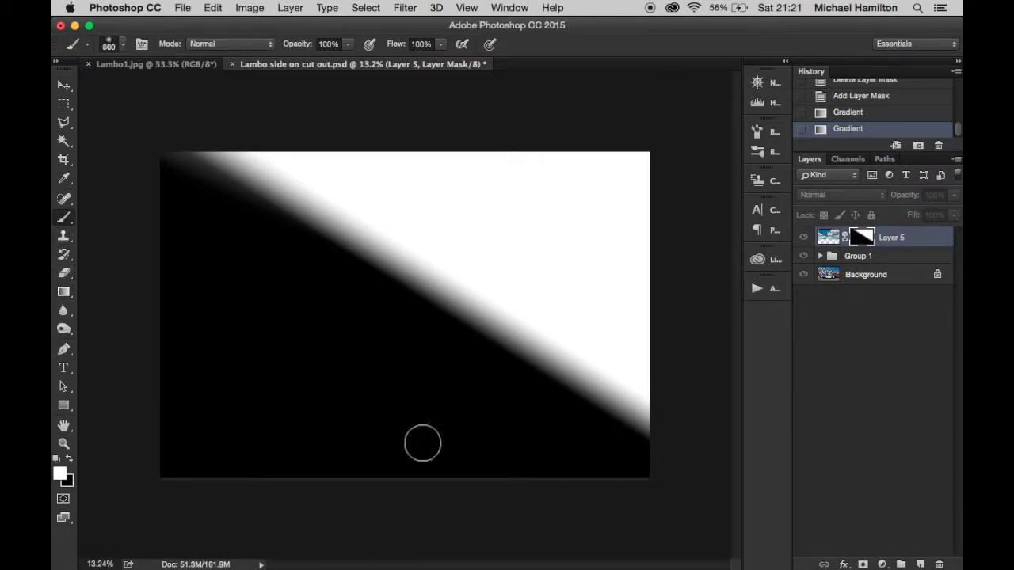
mouse_move(416, 404)
mouse_down()
mouse_move(381, 401)
mouse_move(351, 371)
mouse_move(362, 391)
mouse_move(415, 397)
mouse_move(380, 357)
mouse_move(401, 387)
mouse_move(383, 397)
mouse_move(398, 367)
mouse_up()
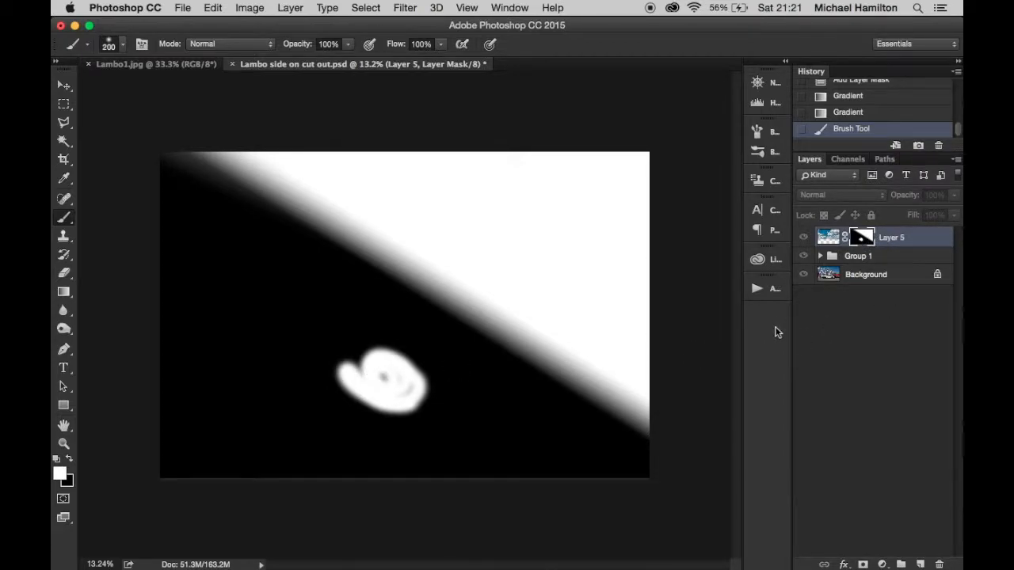
alt+click(862, 240)
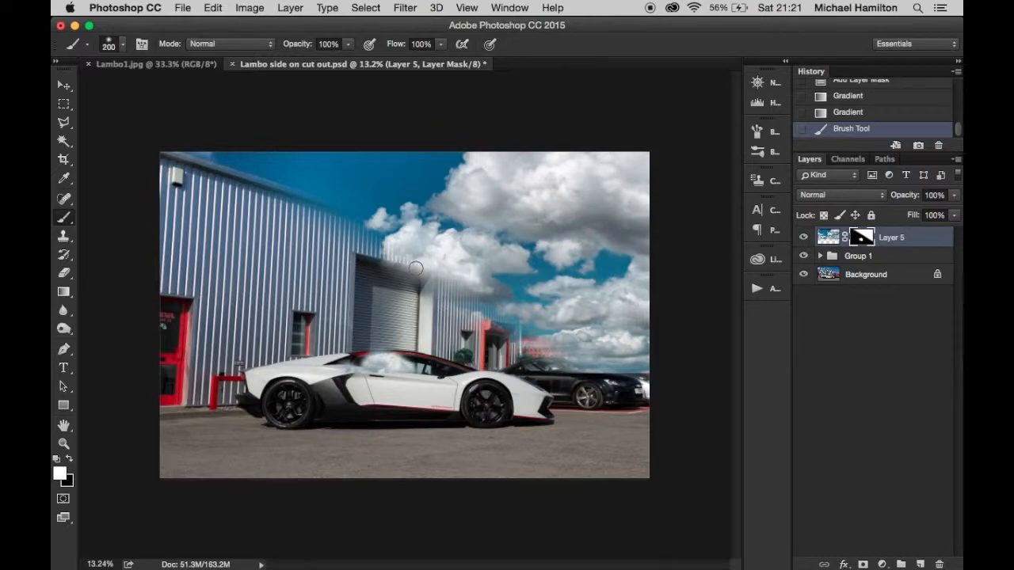
mouse_move(295, 238)
mouse_down()
mouse_move(373, 284)
mouse_move(352, 349)
mouse_move(474, 371)
mouse_move(334, 275)
mouse_move(507, 337)
mouse_move(468, 273)
mouse_move(452, 271)
mouse_up()
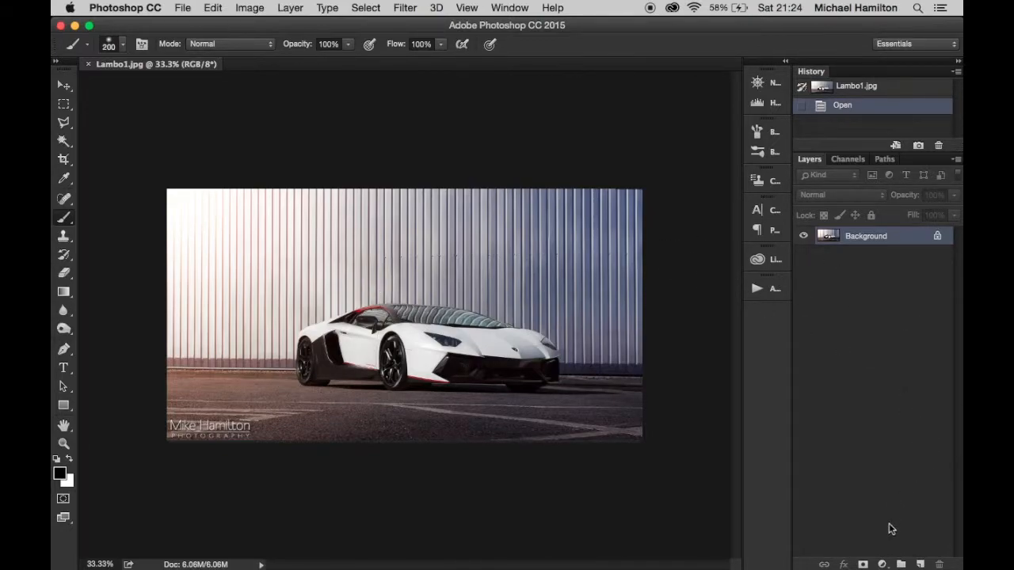
Add a Curves adjustment layer above the Lambo1.jpg background and pull the middle of the RGB curve down to darken the photo
click(883, 564)
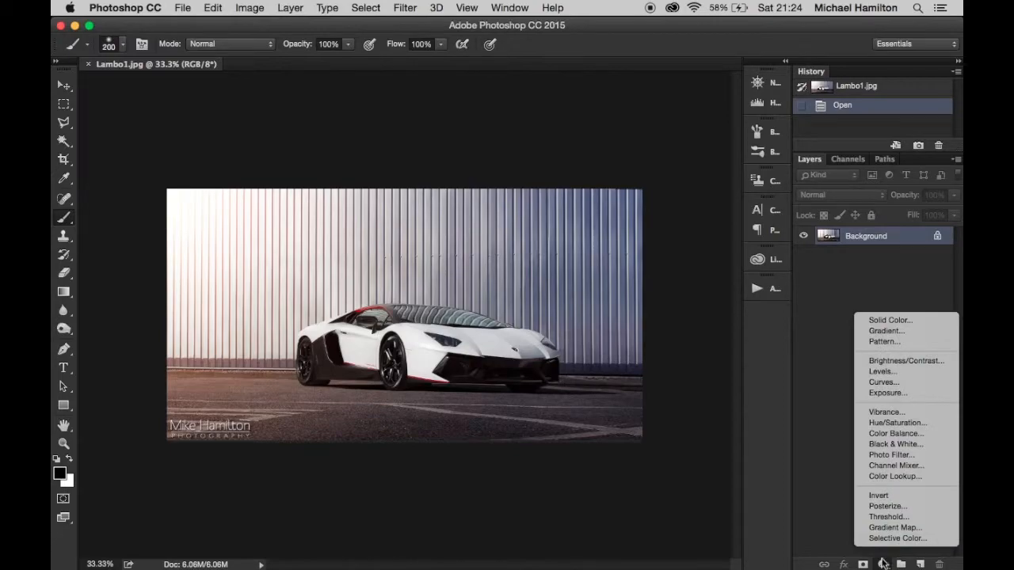
click(896, 383)
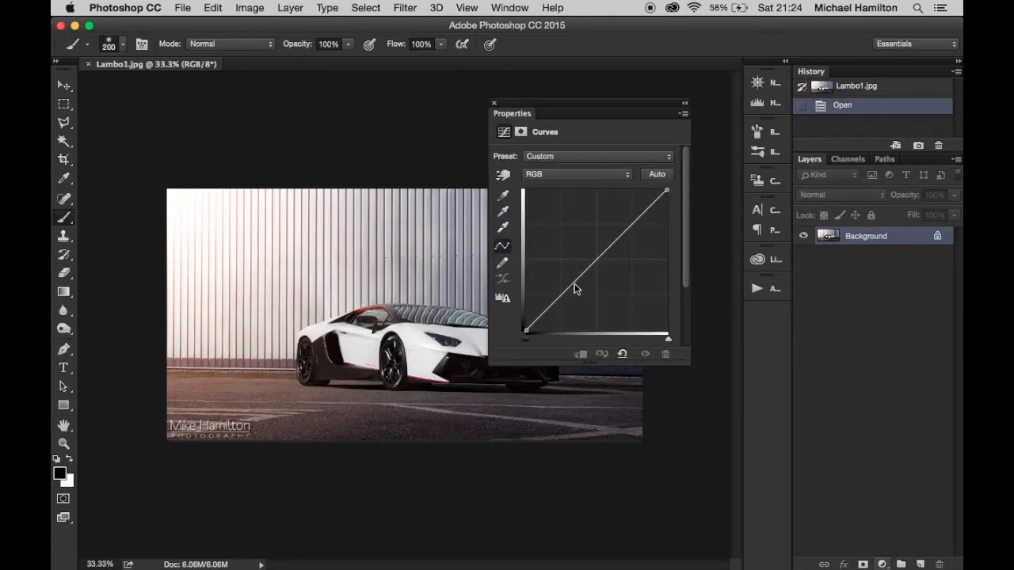
drag(594, 260, 610, 272)
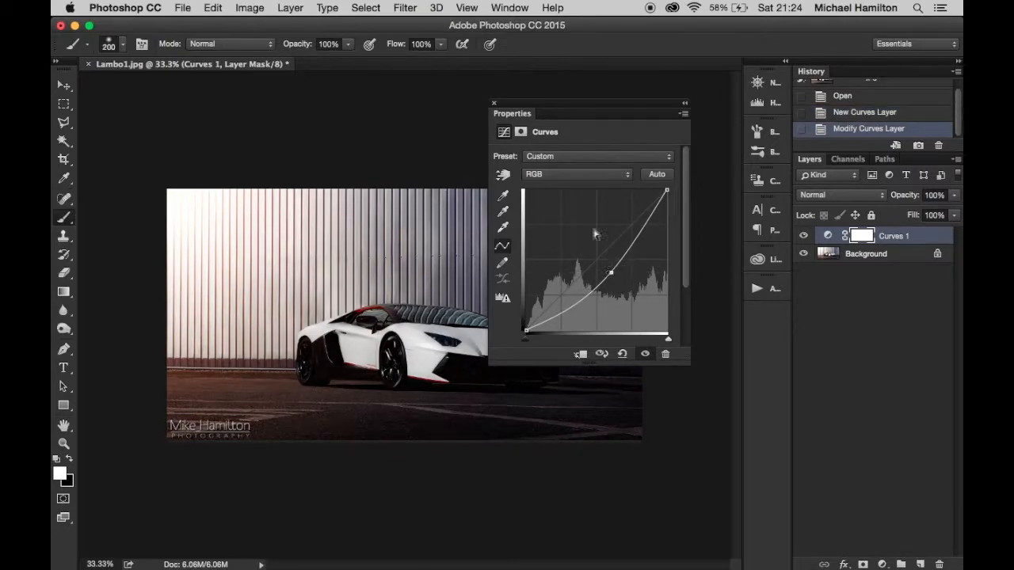
click(493, 103)
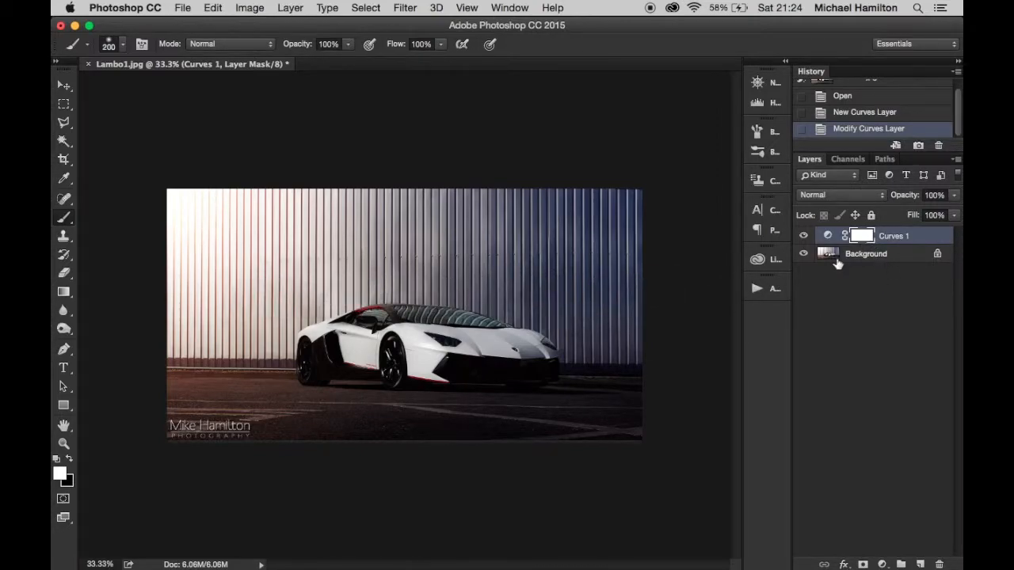
Invert the Curves layer's mask to black and draw a vertical white-to-transparent gradient downwards from the wall to the car roof
key(super+i)
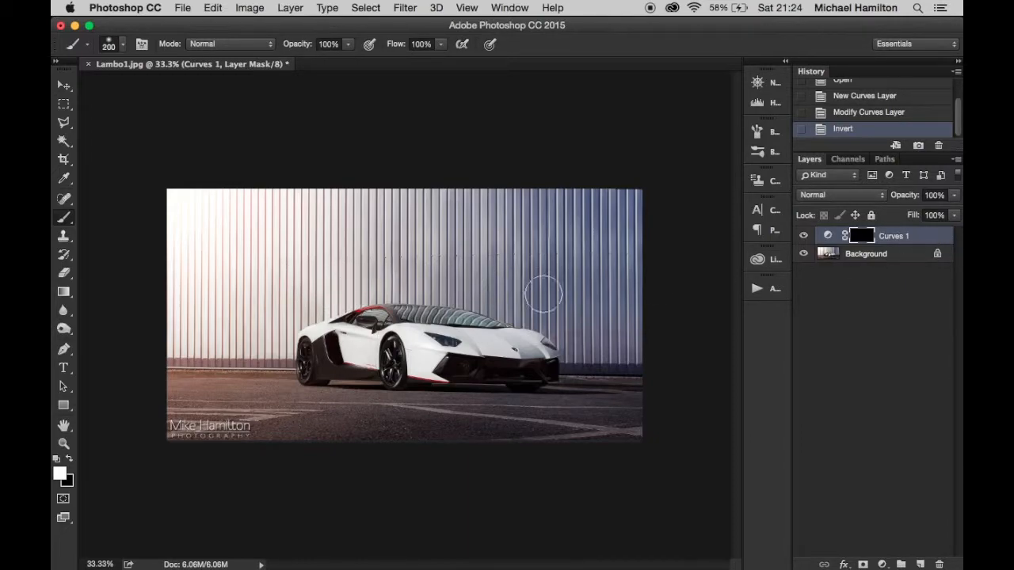
click(63, 293)
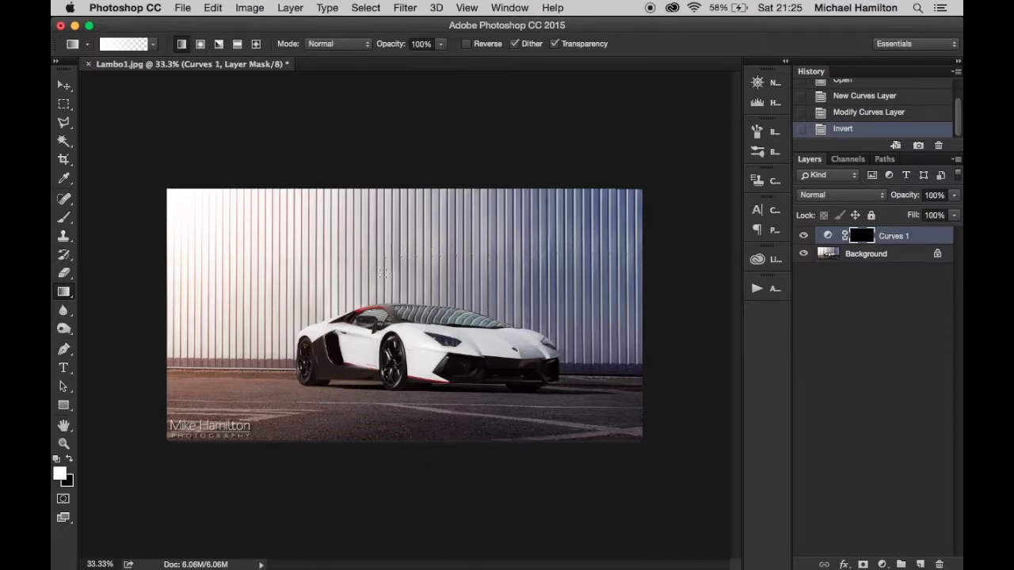
drag(406, 255, 406, 324)
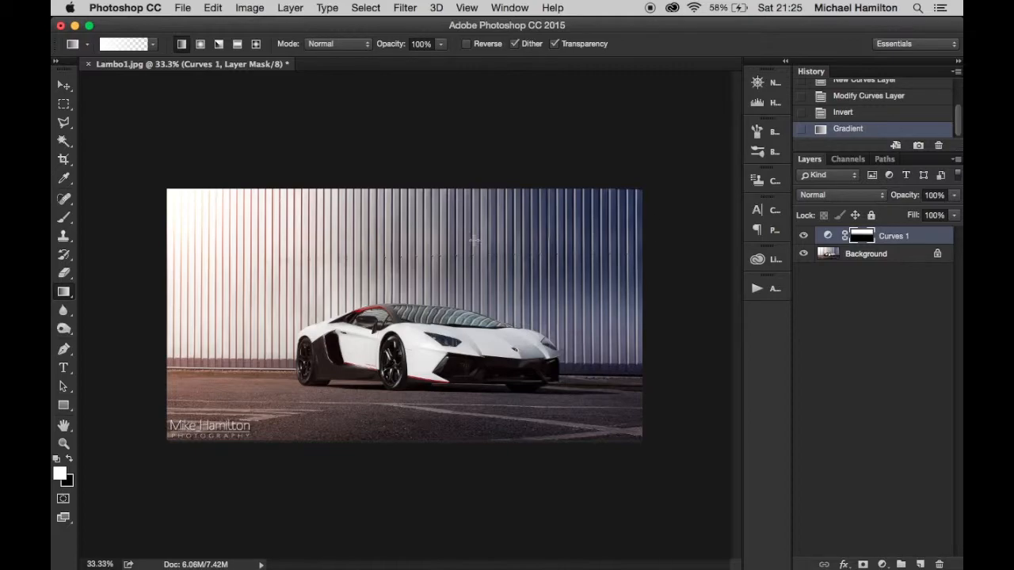
Inspect the Curves layer's mask on its own, return to the image, and disable and re-enable the mask to compare the effect
alt+click(860, 236)
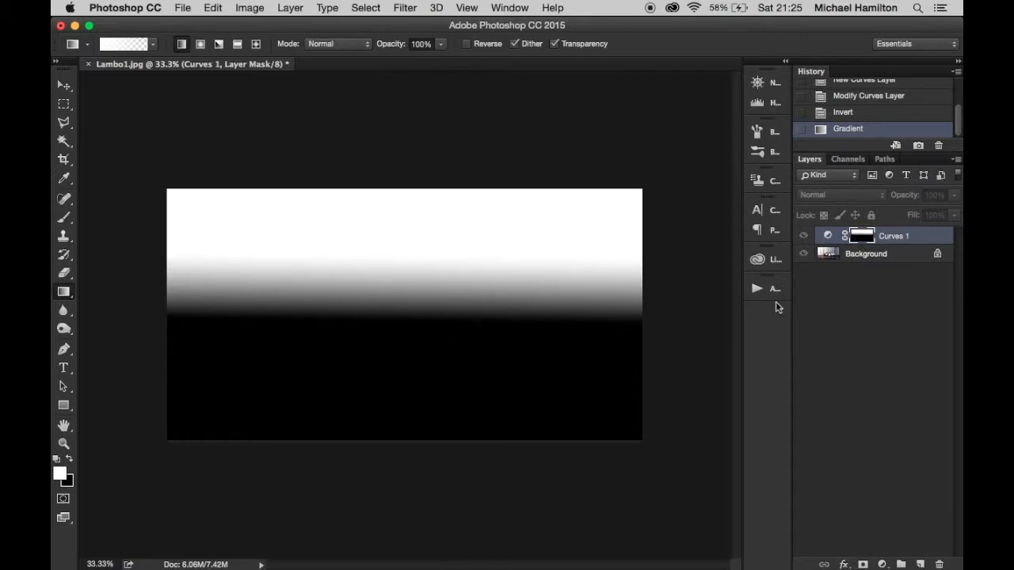
alt+click(862, 236)
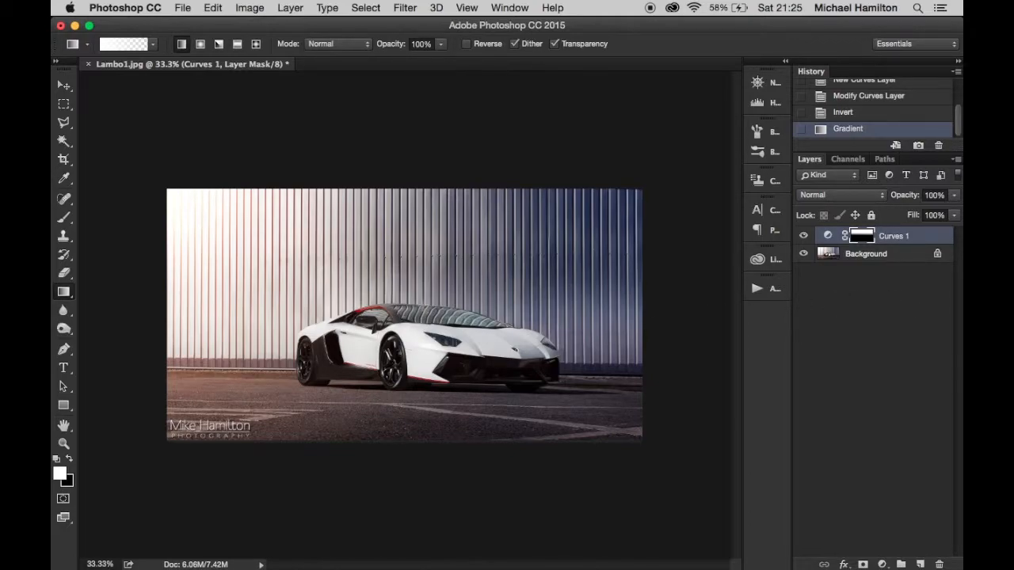
shift+click(862, 235)
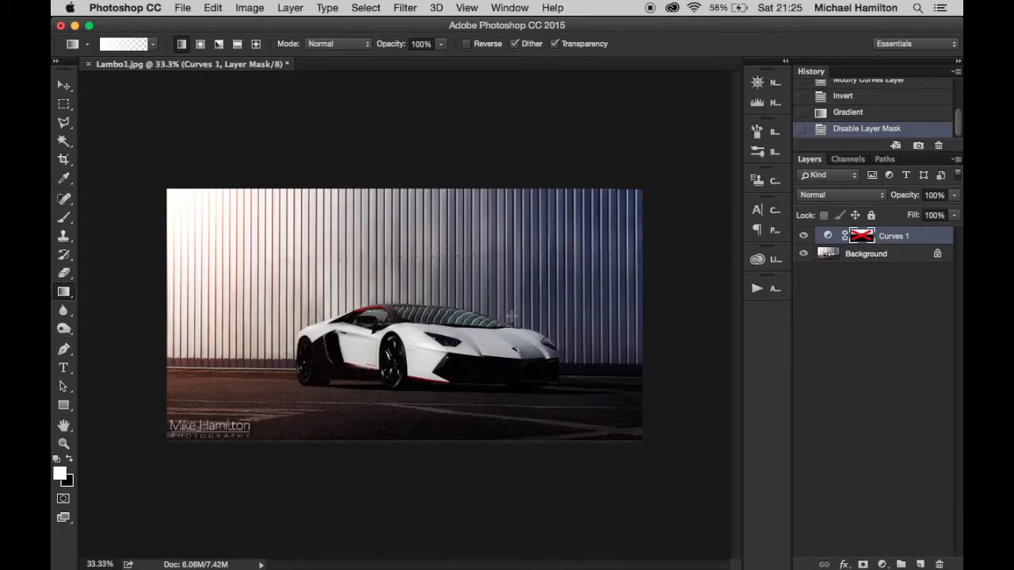
shift+click(862, 235)
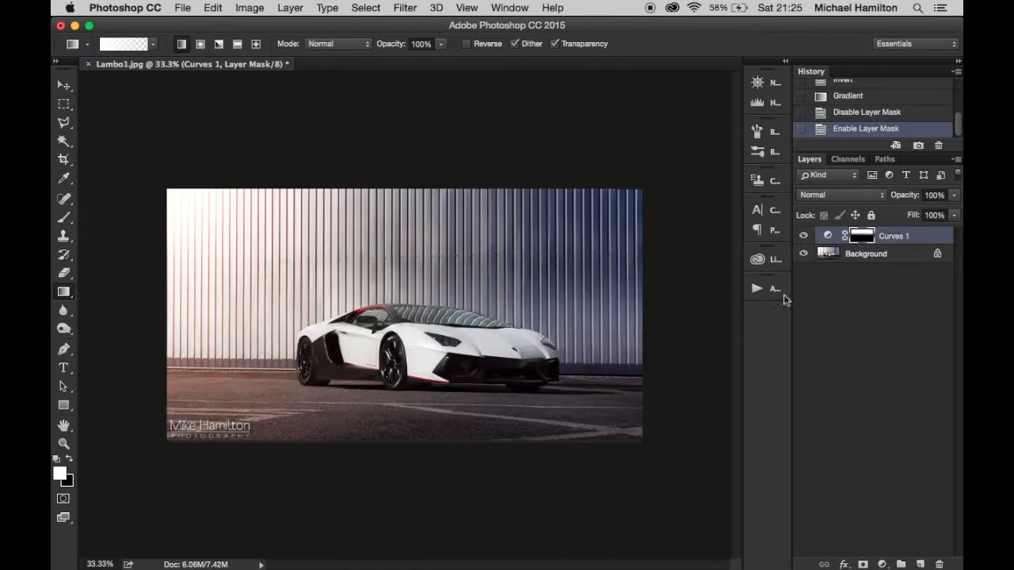